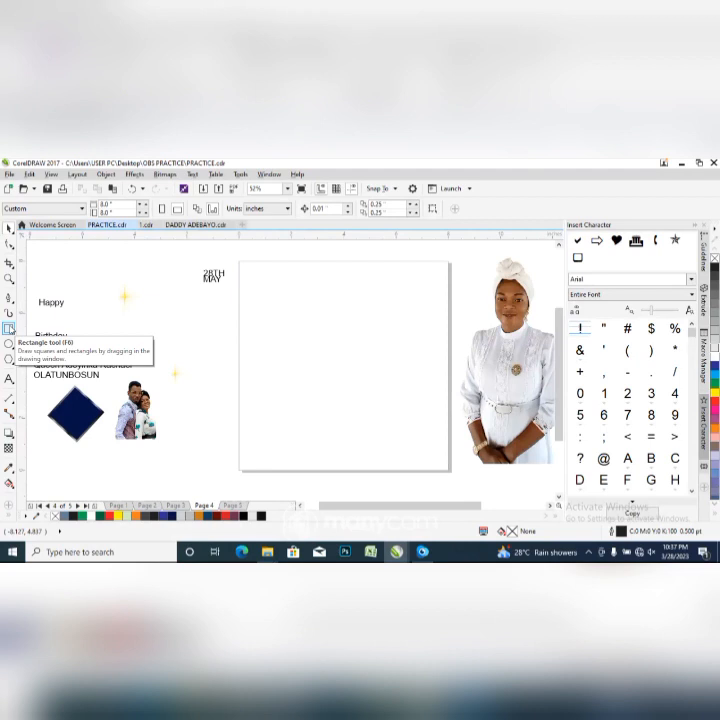
Create a page-sized 8 × 8 inch rectangle with a 10% black fill and no outline
{"action": "double_click", "coordinate": [9, 328]}
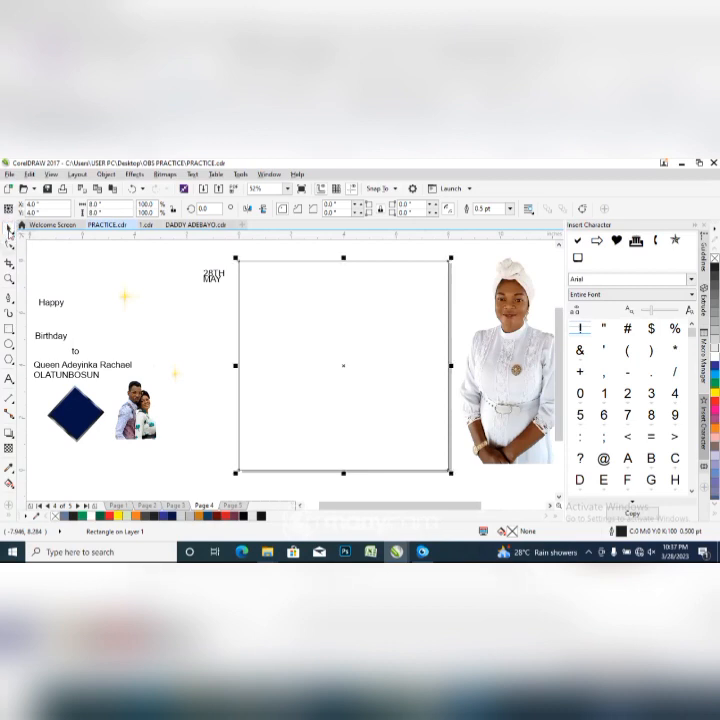
{"action": "left_click", "coordinate": [9, 231]}
{"action": "left_click", "coordinate": [713, 348]}
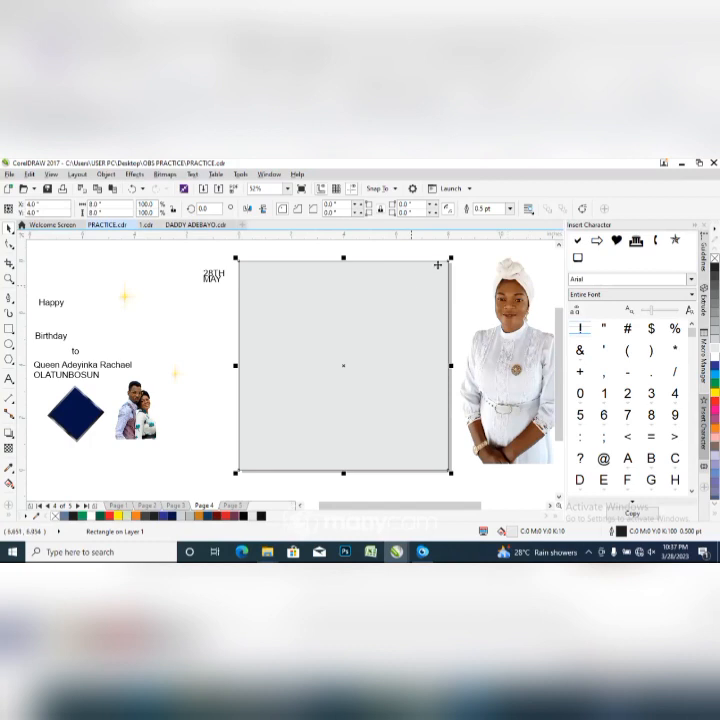
{"action": "left_click", "coordinate": [510, 209]}
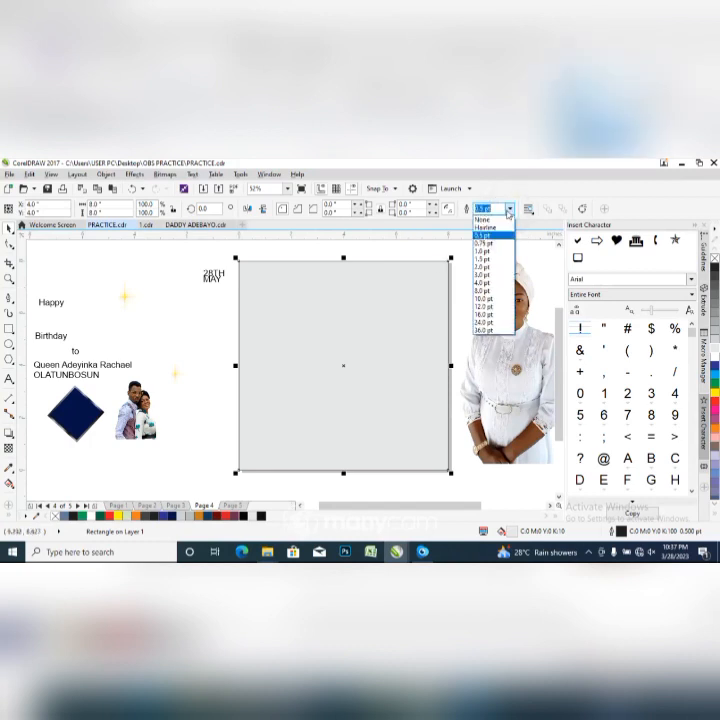
{"action": "left_click", "coordinate": [488, 219]}
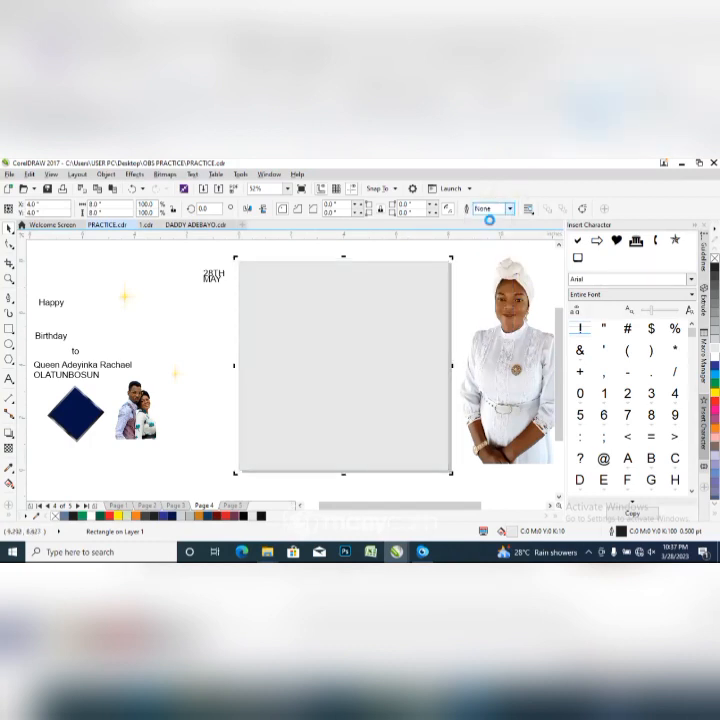
{"action": "left_click", "coordinate": [370, 254]}
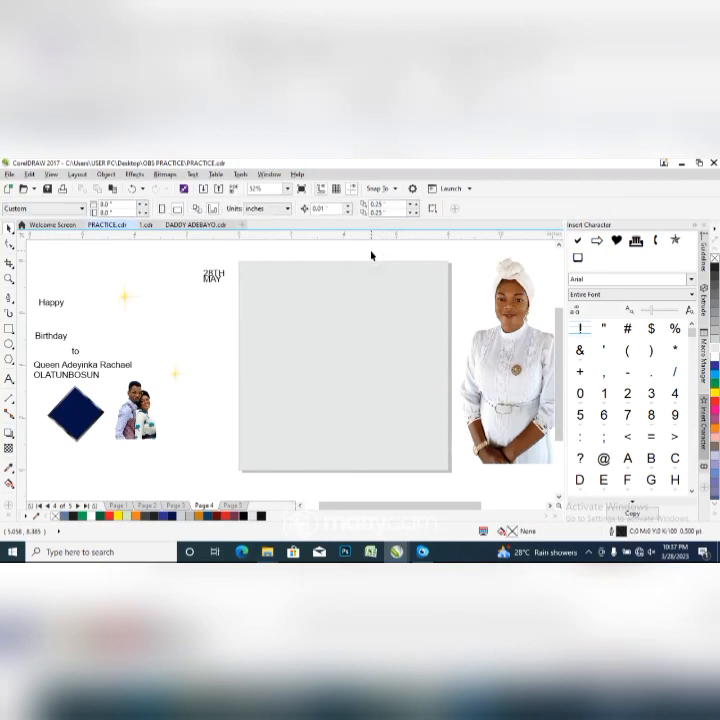
Place the woman's portrait on the right half of the page and add a horizontal drop shadow across its full width
{"action": "left_click", "coordinate": [513, 367]}
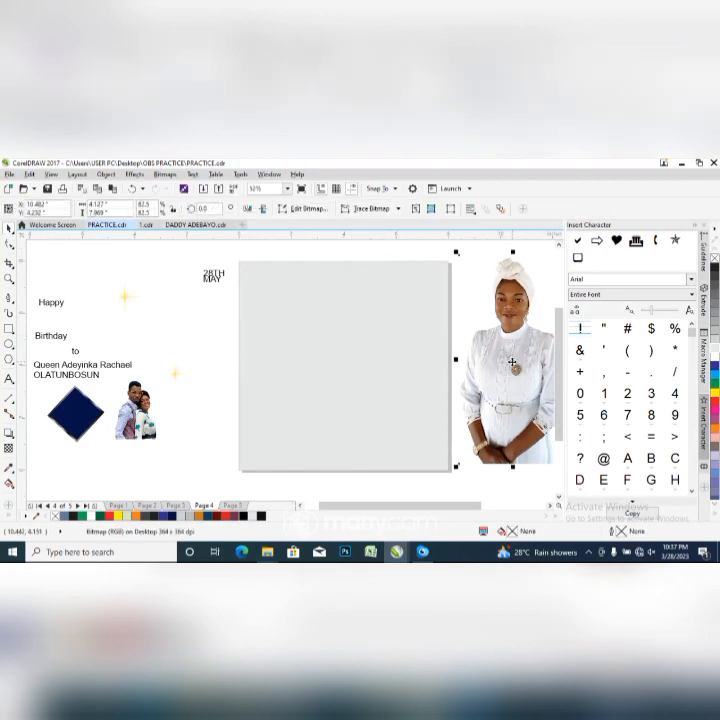
{"action": "left_click_drag", "start_coordinate": [513, 361], "coordinate": [396, 371]}
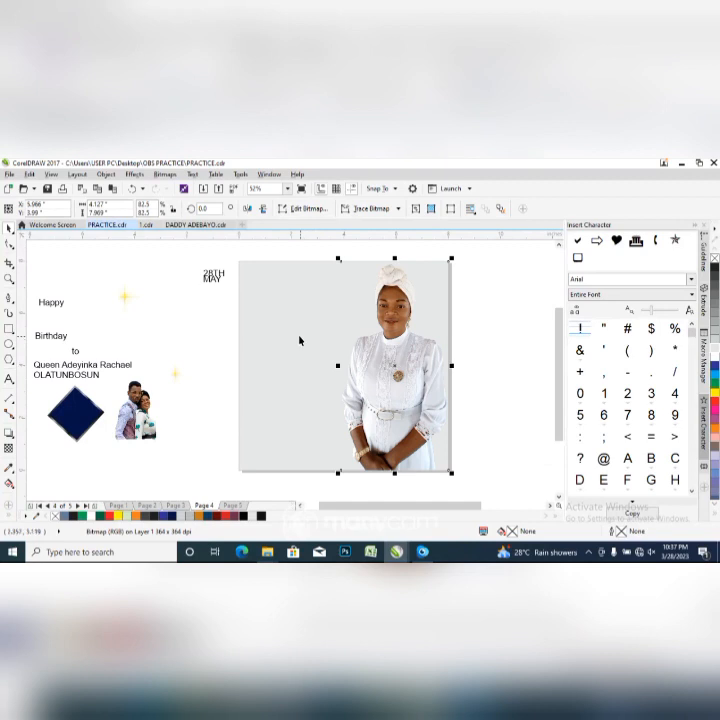
{"action": "left_click", "coordinate": [9, 434]}
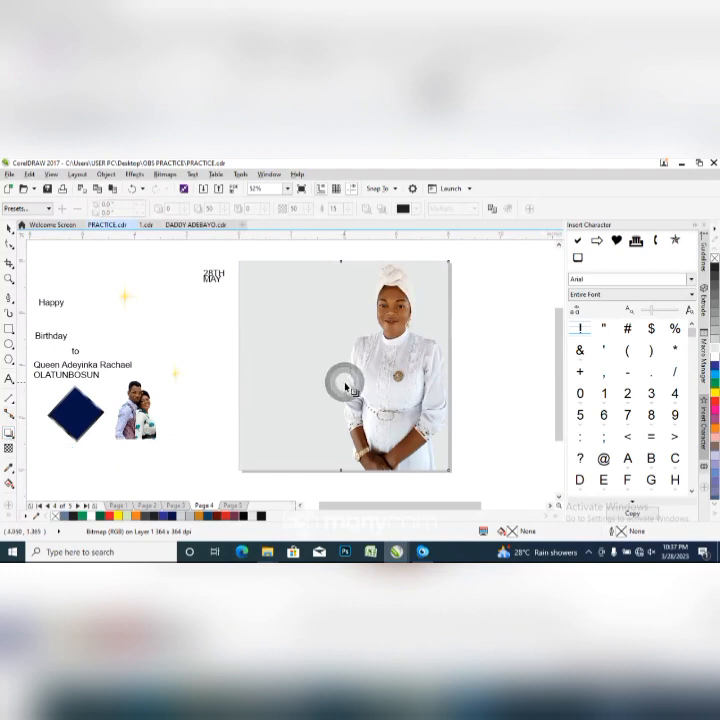
{"action": "left_click_drag", "start_coordinate": [341, 366], "coordinate": [446, 366]}
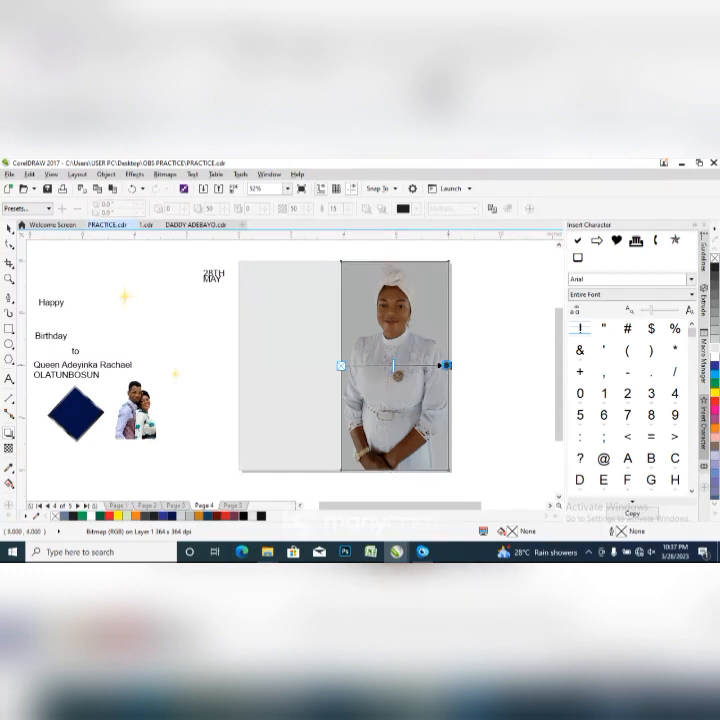
{"action": "left_click_drag", "start_coordinate": [446, 366], "coordinate": [446, 366]}
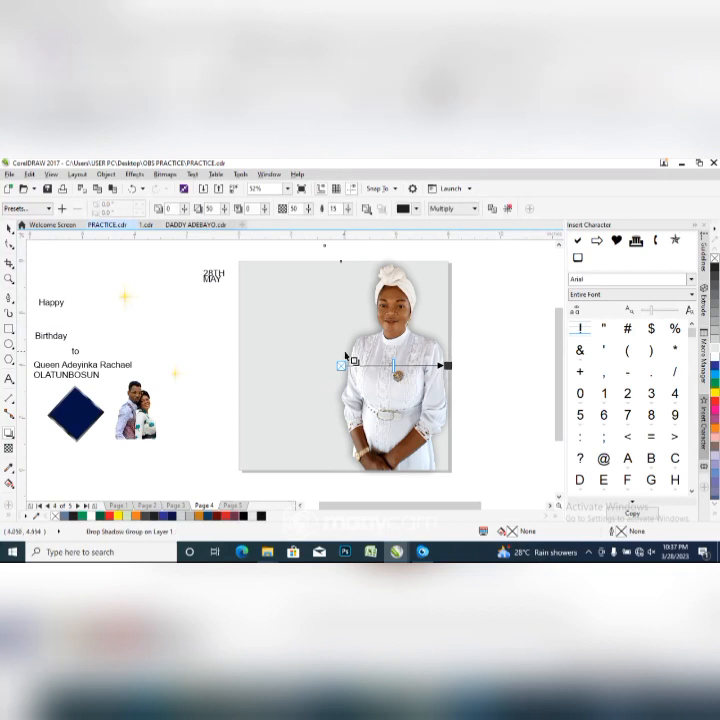
Set the portrait's drop shadow opacity to 75 and its feathering to 10
{"action": "left_click", "coordinate": [293, 209]}
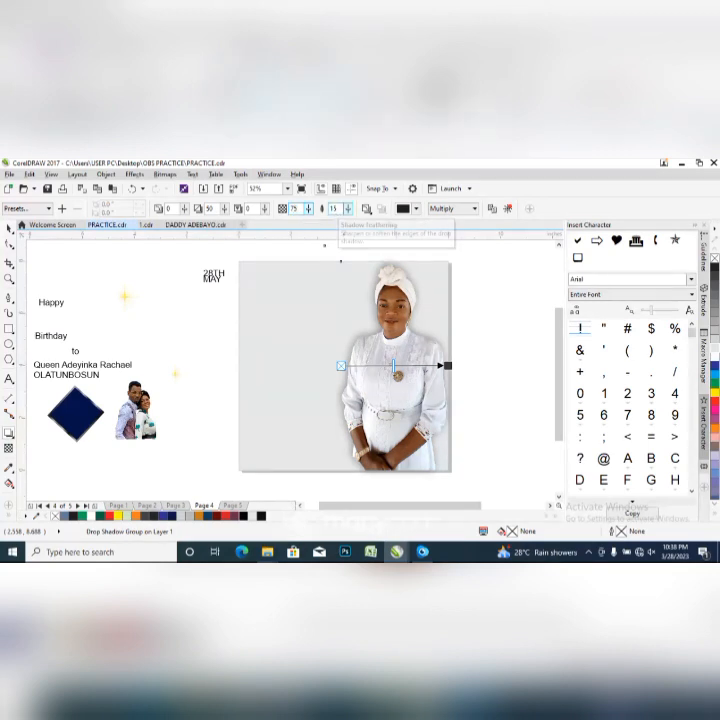
{"action": "left_click", "coordinate": [334, 208]}
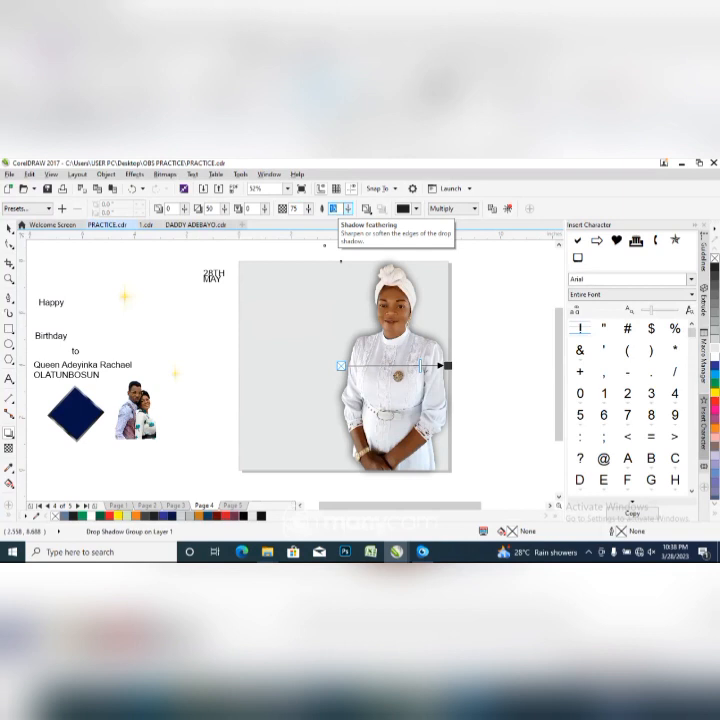
{"action": "double_click", "coordinate": [334, 208]}
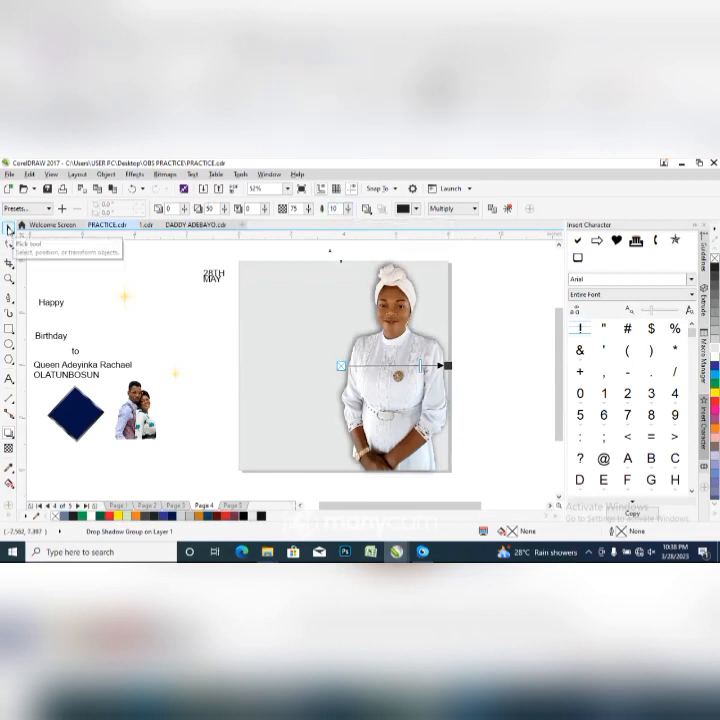
PowerClip the shadowed portrait inside the grey background rectangle
{"action": "left_click", "coordinate": [9, 229]}
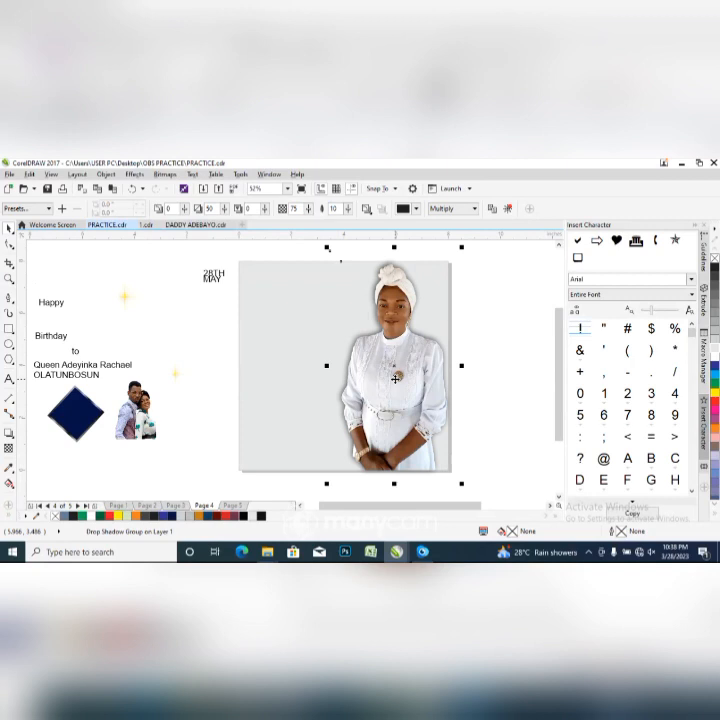
{"action": "right_click", "coordinate": [399, 279]}
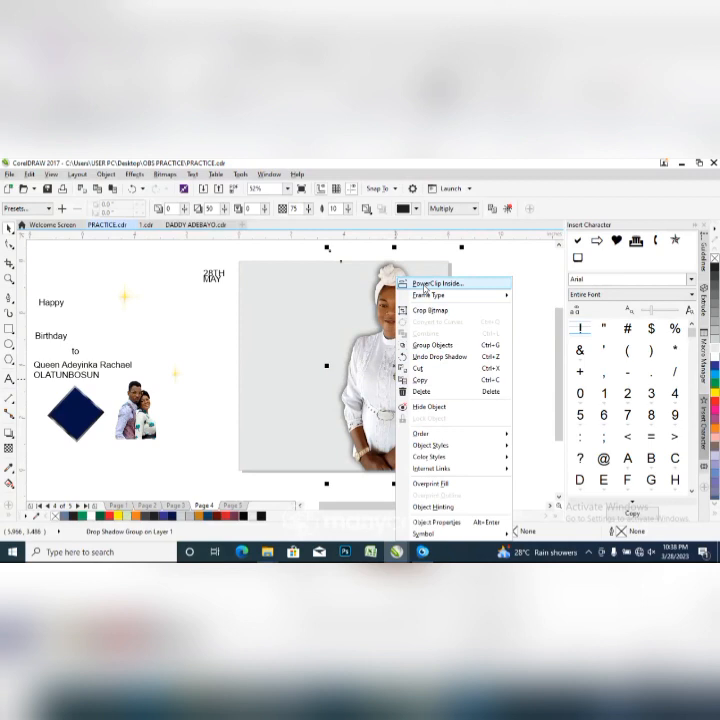
{"action": "left_click", "coordinate": [425, 285]}
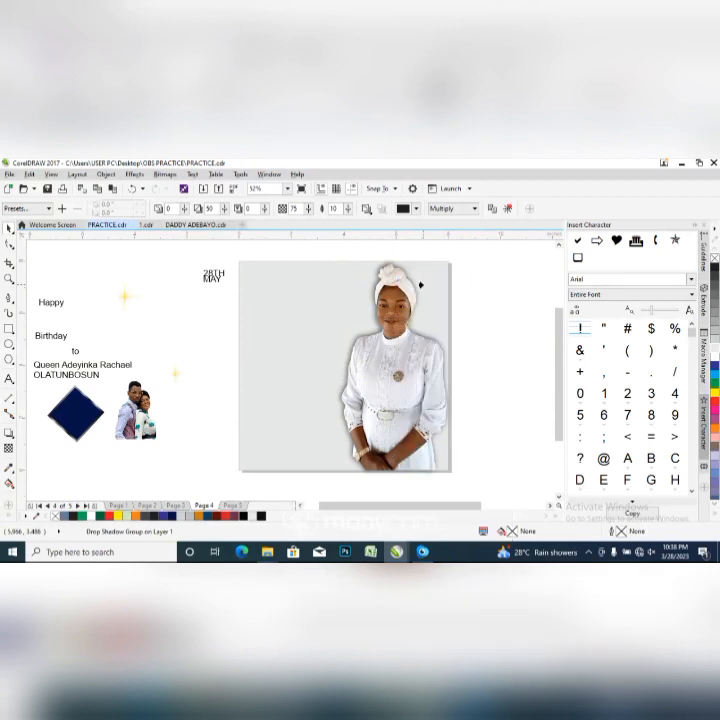
{"action": "left_click", "coordinate": [250, 297]}
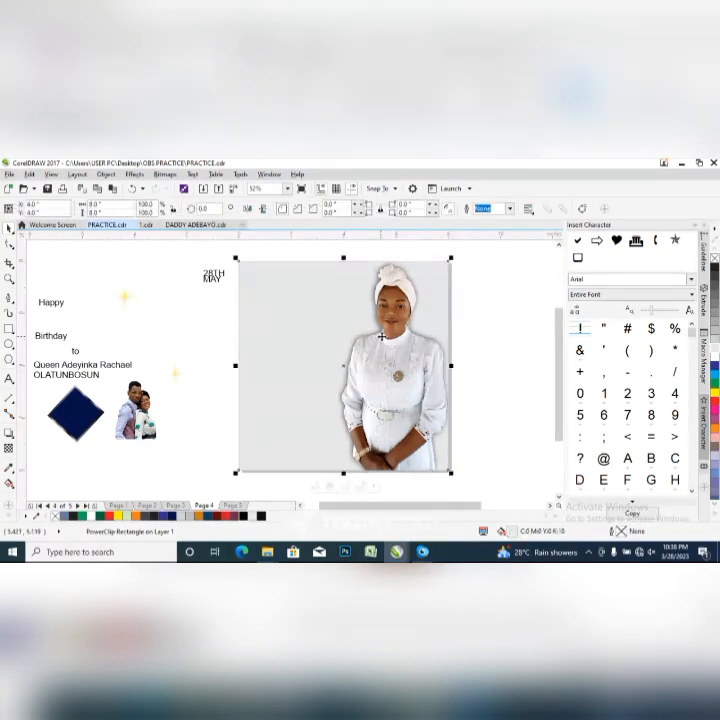
{"action": "left_click", "coordinate": [458, 333]}
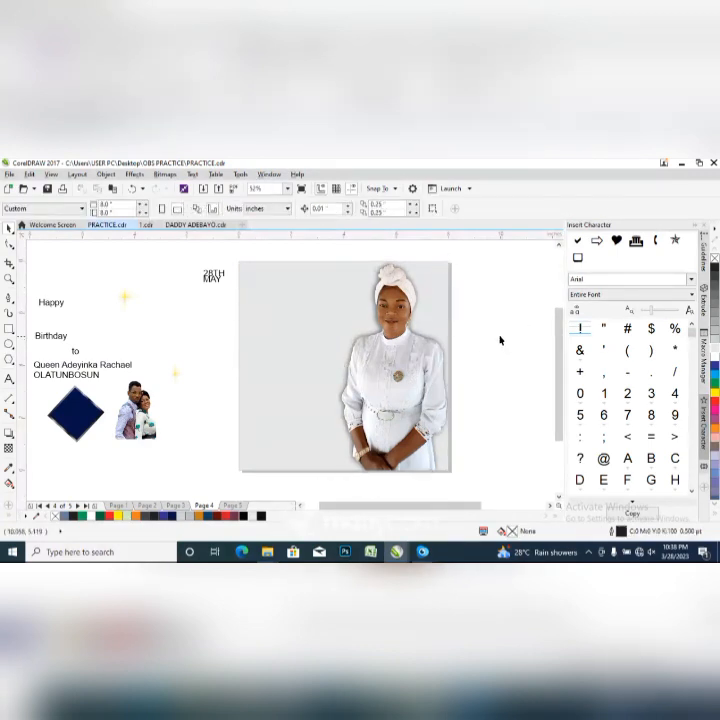
Move the "Happy" and "Birthday" texts onto the upper left of the page, with "Birthday" below "Happy"
{"action": "left_click", "coordinate": [57, 305]}
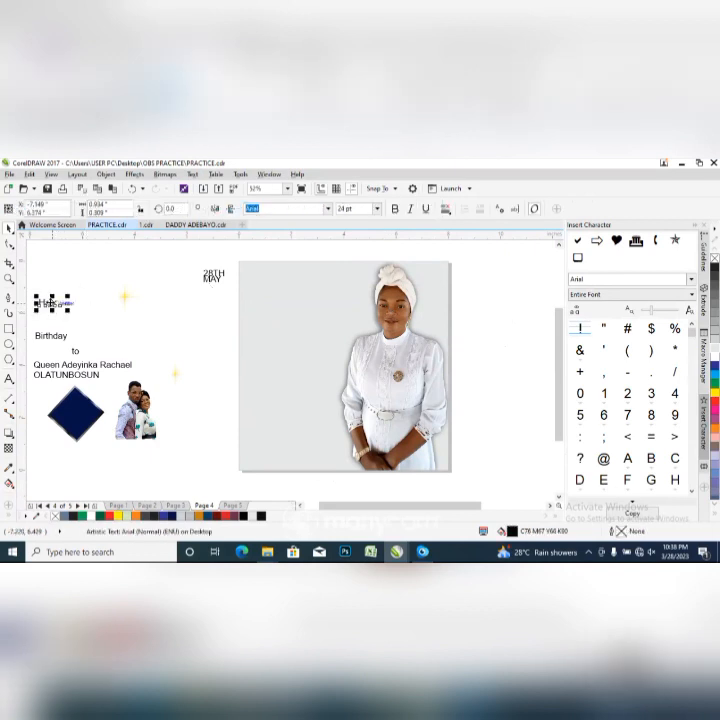
{"action": "left_click_drag", "start_coordinate": [50, 302], "coordinate": [288, 309]}
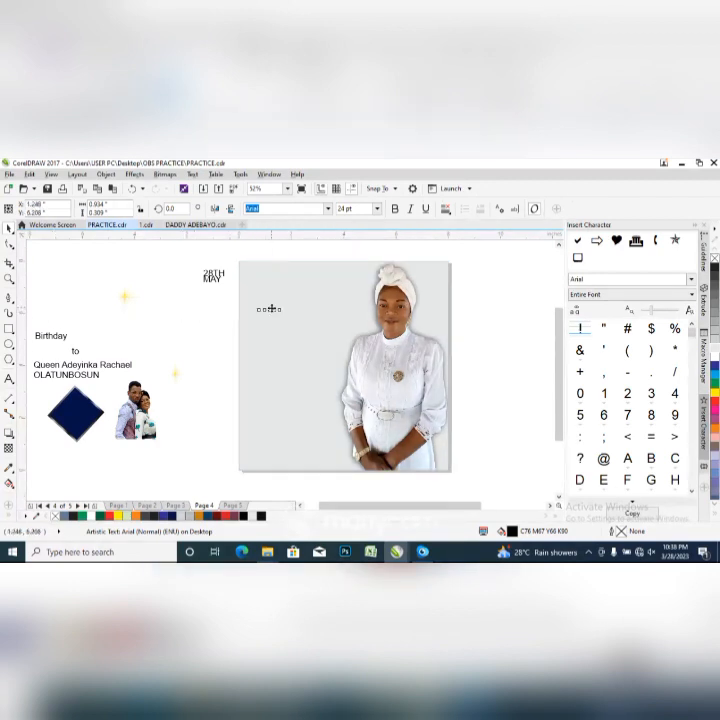
{"action": "left_click", "coordinate": [52, 336]}
{"action": "left_click_drag", "start_coordinate": [56, 336], "coordinate": [279, 316]}
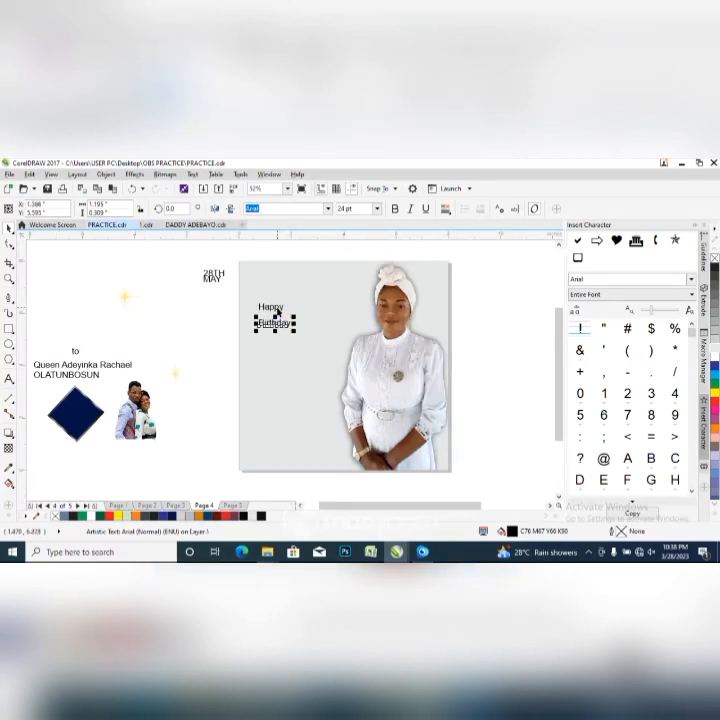
Format the "Happy" text in the Ink Free font, enlarged to about 60 pt, with a dark blue fill
{"action": "left_click", "coordinate": [273, 308]}
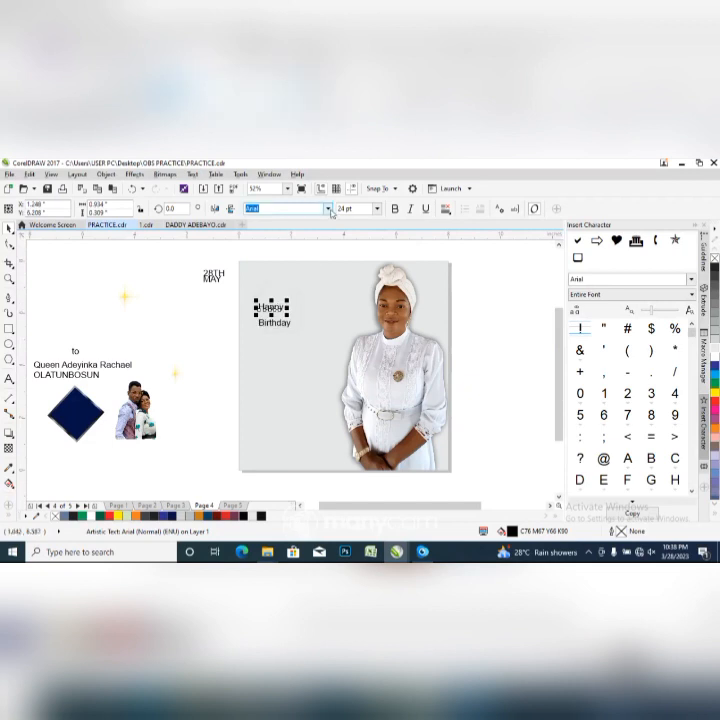
{"action": "left_click", "coordinate": [330, 210]}
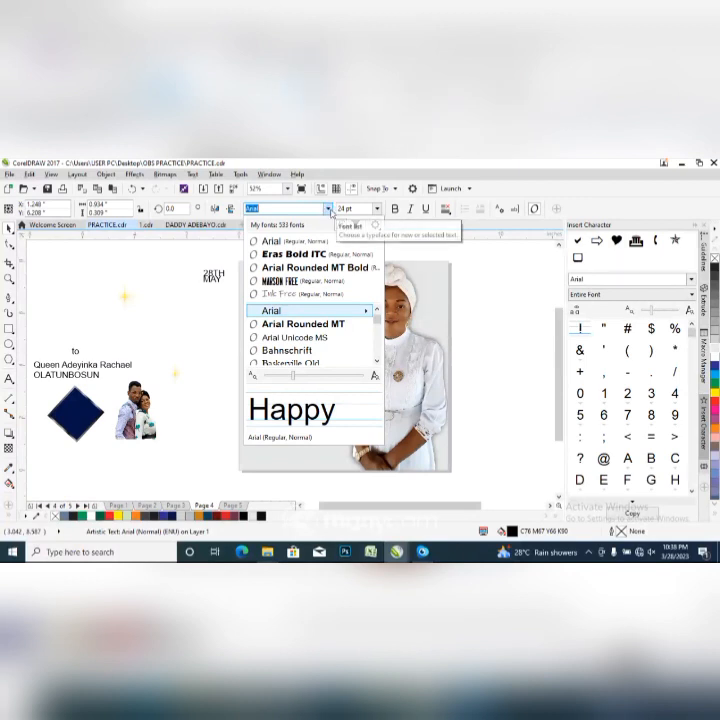
{"action": "left_click", "coordinate": [308, 296]}
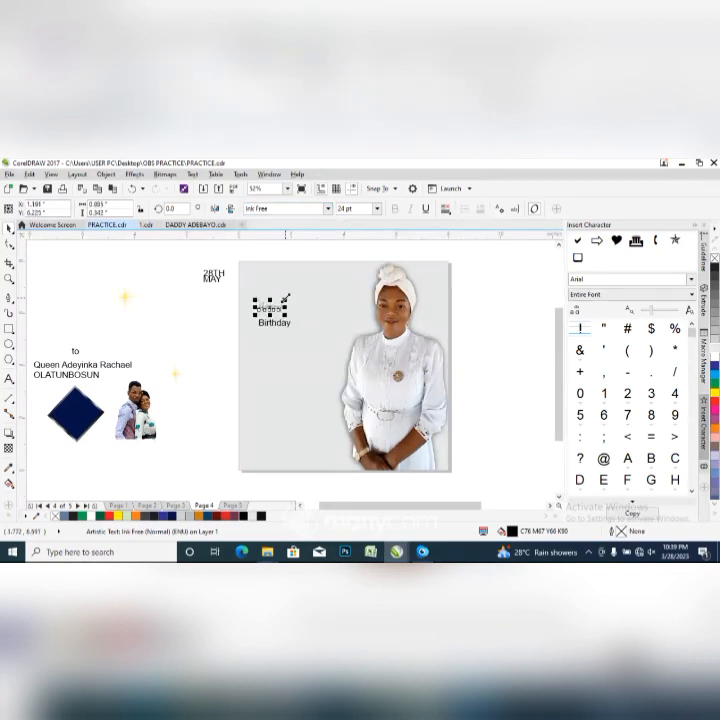
{"action": "left_click_drag", "start_coordinate": [285, 298], "coordinate": [337, 286]}
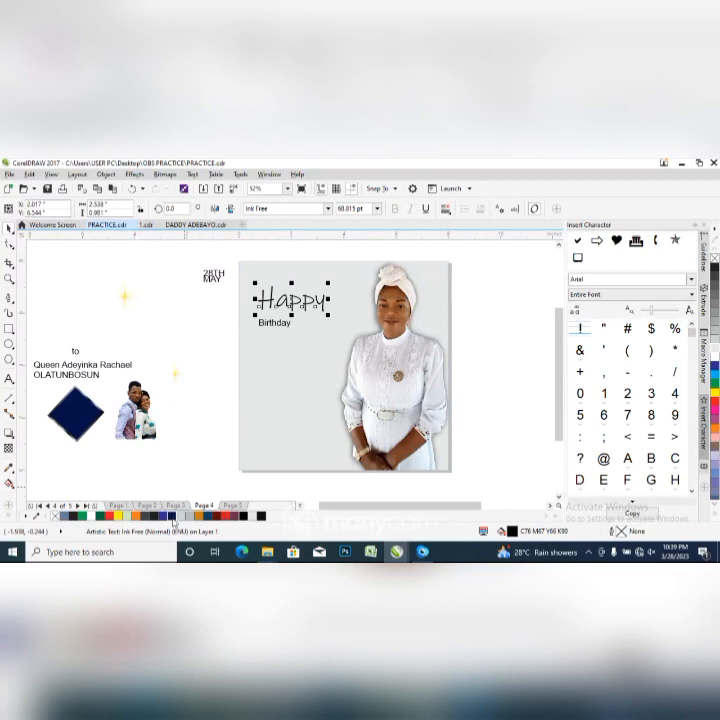
{"action": "left_click", "coordinate": [172, 518]}
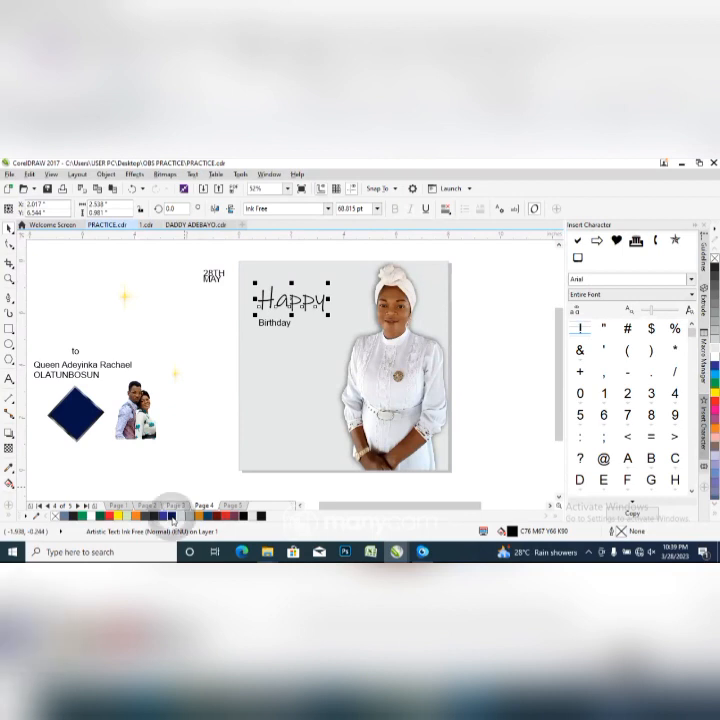
Format the "Birthday" text in the MARSON Free font, enlarged to about 91 pt, with the same dark blue fill
{"action": "left_click", "coordinate": [274, 323]}
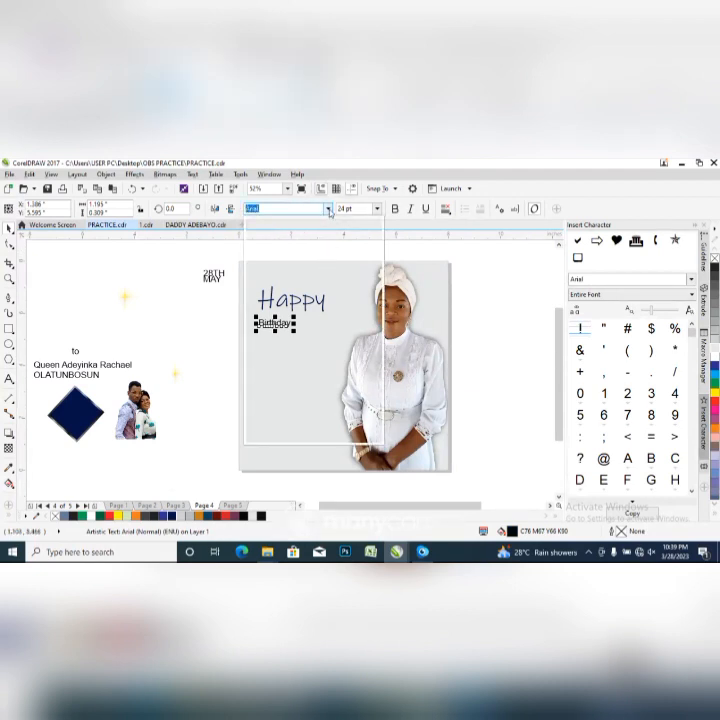
{"action": "left_click", "coordinate": [327, 209]}
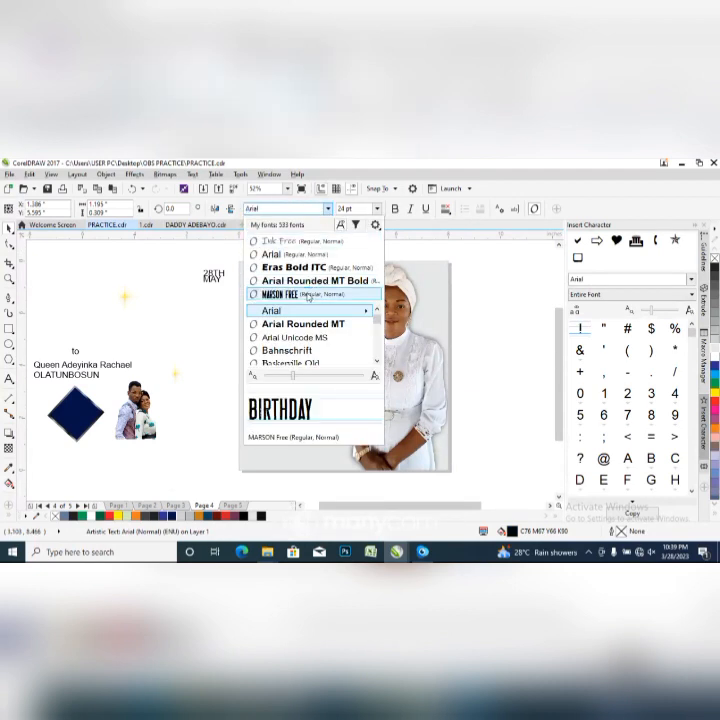
{"action": "left_click", "coordinate": [300, 294]}
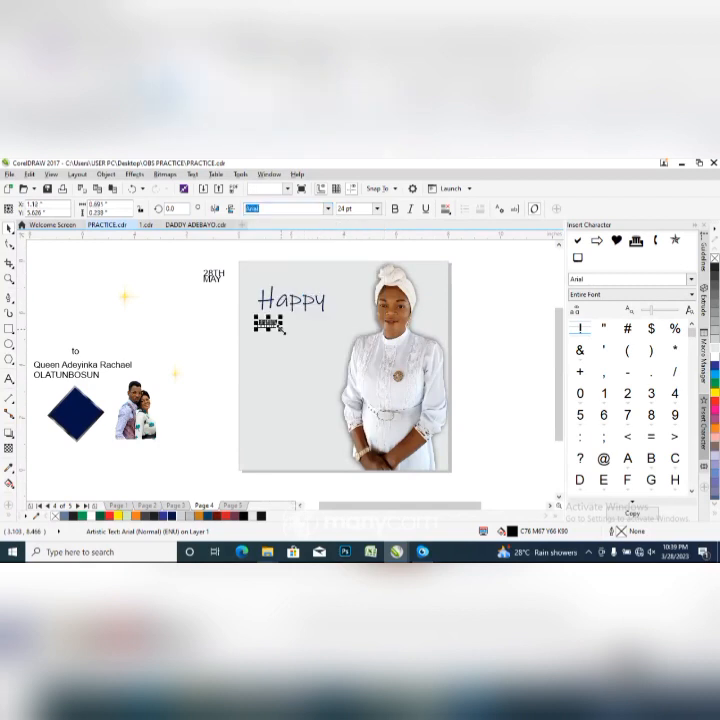
{"action": "left_click_drag", "start_coordinate": [283, 330], "coordinate": [332, 360]}
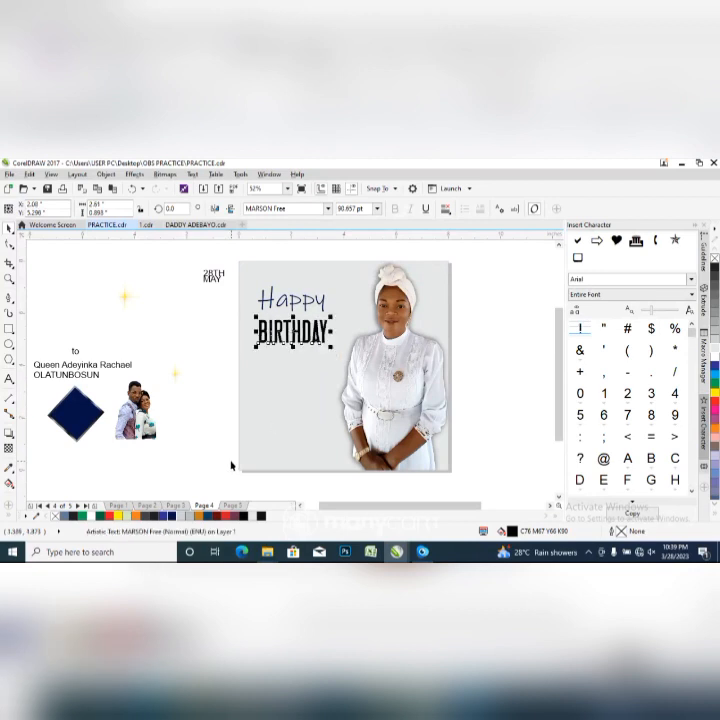
{"action": "left_click", "coordinate": [172, 517]}
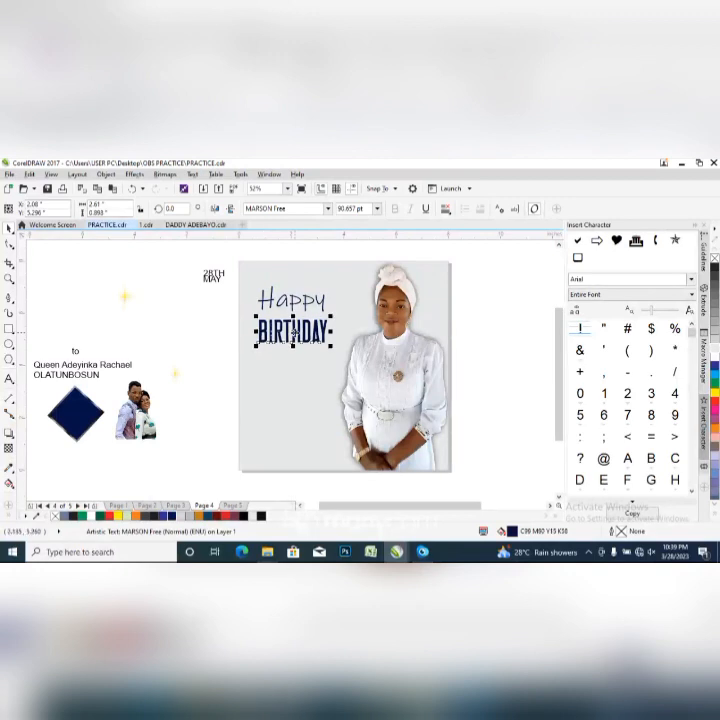
Nudge the "Birthday" text up by about 0.16 inch, closer to "Happy"
{"action": "key", "text": "Up"}
{"action": "key", "text": "Up"}
{"action": "key", "text": "Up"}
{"action": "key", "text": "Up"}
{"action": "key", "text": "Up"}
{"action": "key", "text": "Up"}
{"action": "key", "text": "Up"}
{"action": "key", "text": "Up"}
{"action": "key", "text": "Up"}
{"action": "key", "text": "Up"}
{"action": "key", "text": "Up"}
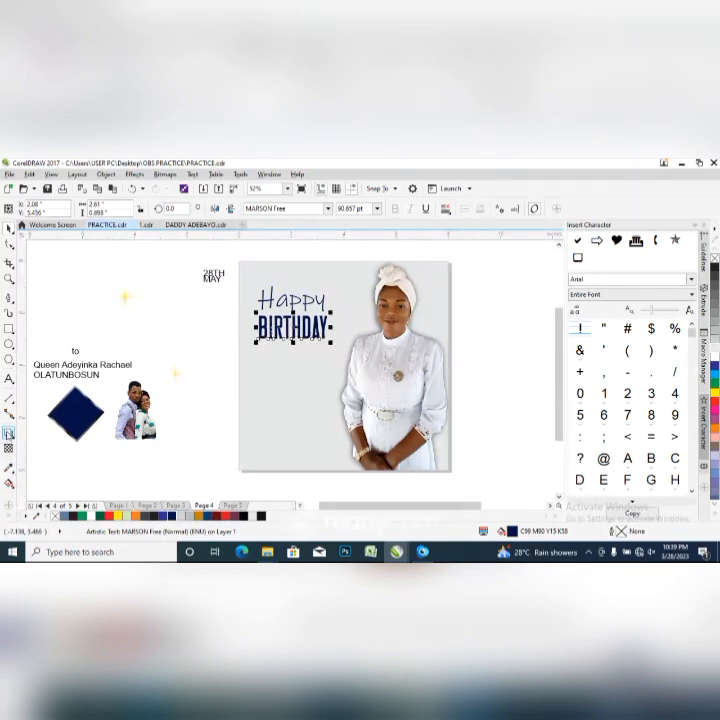
Add a horizontal drop shadow across the "Birthday" text with opacity 75 and feathering 10
{"action": "left_click", "coordinate": [8, 432]}
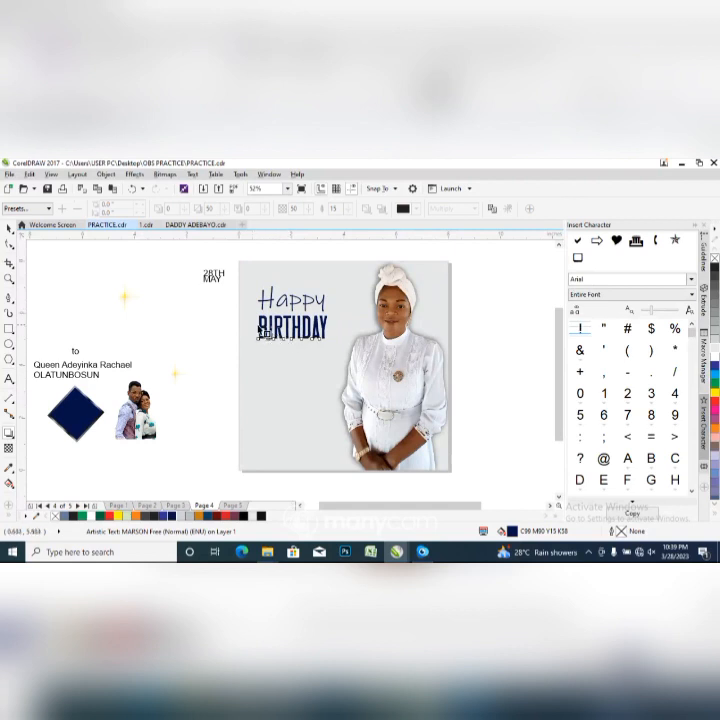
{"action": "left_click_drag", "start_coordinate": [261, 330], "coordinate": [330, 327]}
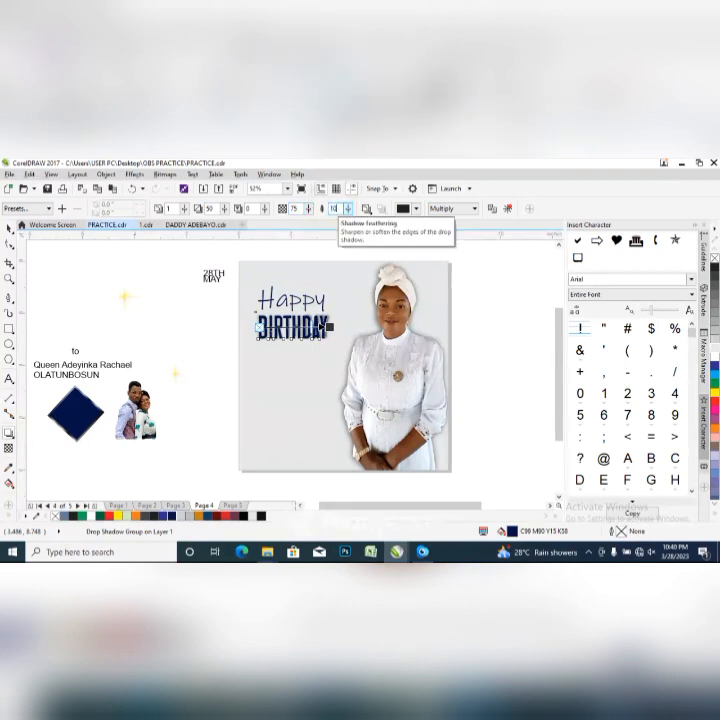
{"action": "left_click", "coordinate": [330, 326]}
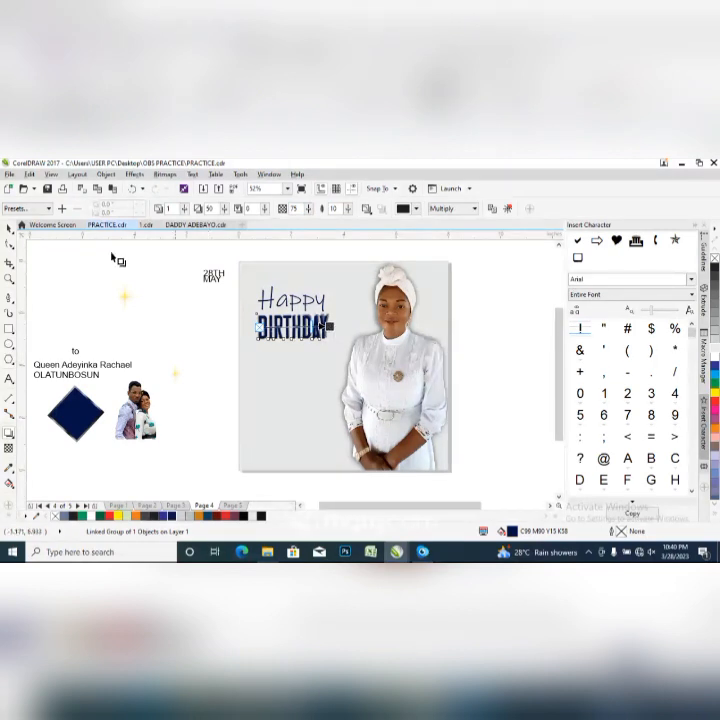
Place the larger gold sparkle image over the upper middle of the "Birthday" text, just below "Happy"
{"action": "left_click", "coordinate": [8, 228]}
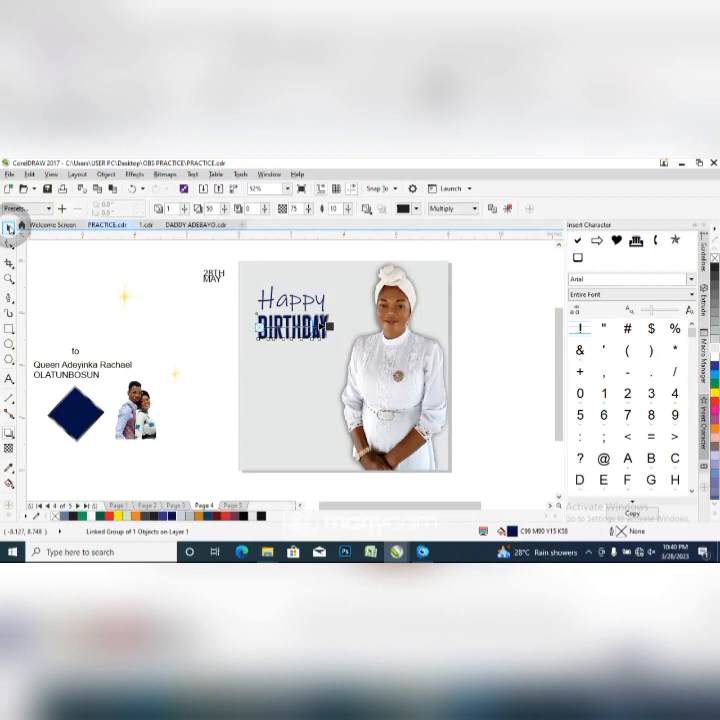
{"action": "left_click", "coordinate": [127, 297]}
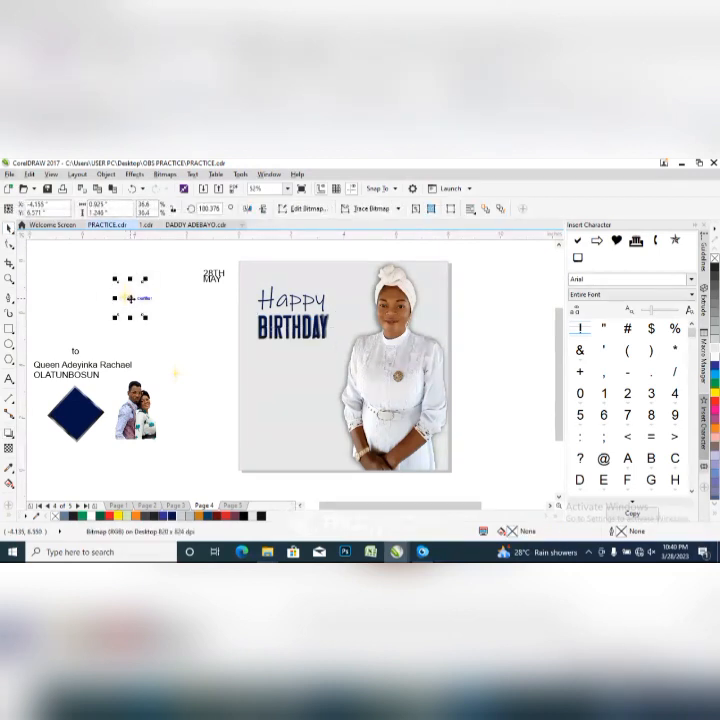
{"action": "left_click_drag", "start_coordinate": [127, 297], "coordinate": [290, 326]}
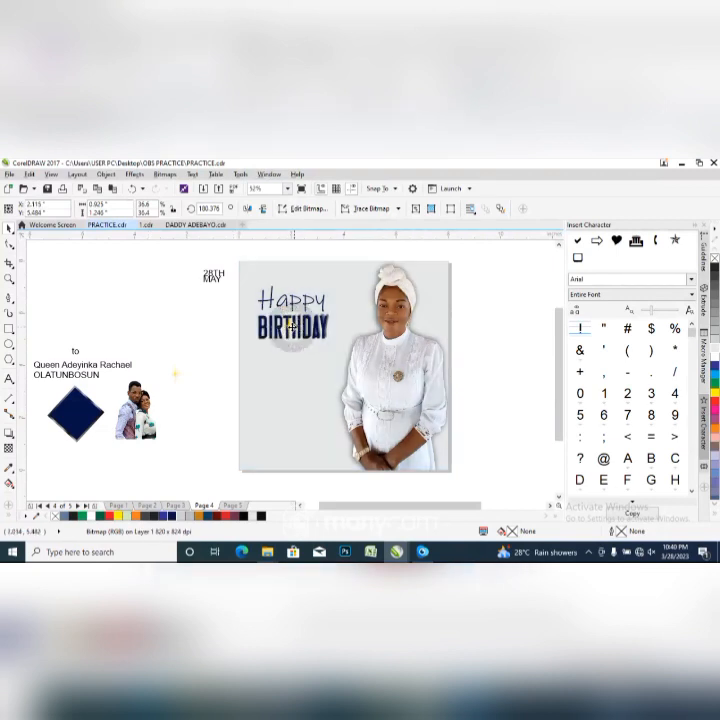
{"action": "left_click_drag", "start_coordinate": [290, 326], "coordinate": [296, 322]}
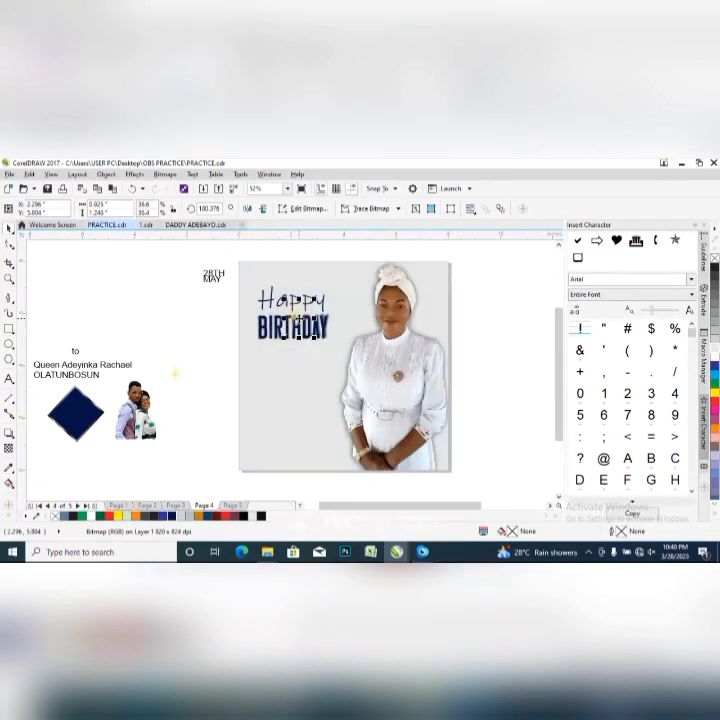
{"action": "left_click", "coordinate": [143, 330]}
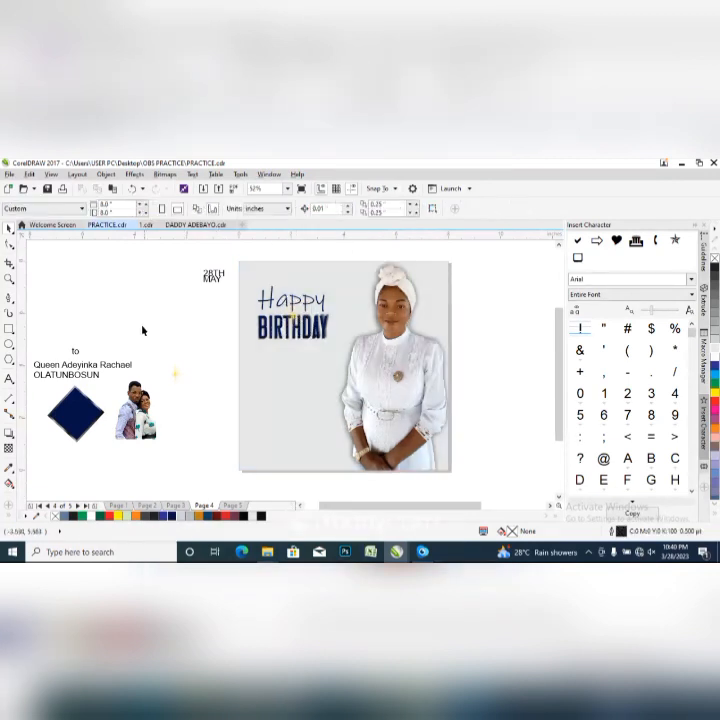
Draw a circle about 0.6 inch wide below "Birthday", filled dark blue (C99 M90 Y15 K58) with no outline
{"action": "left_click", "coordinate": [8, 345]}
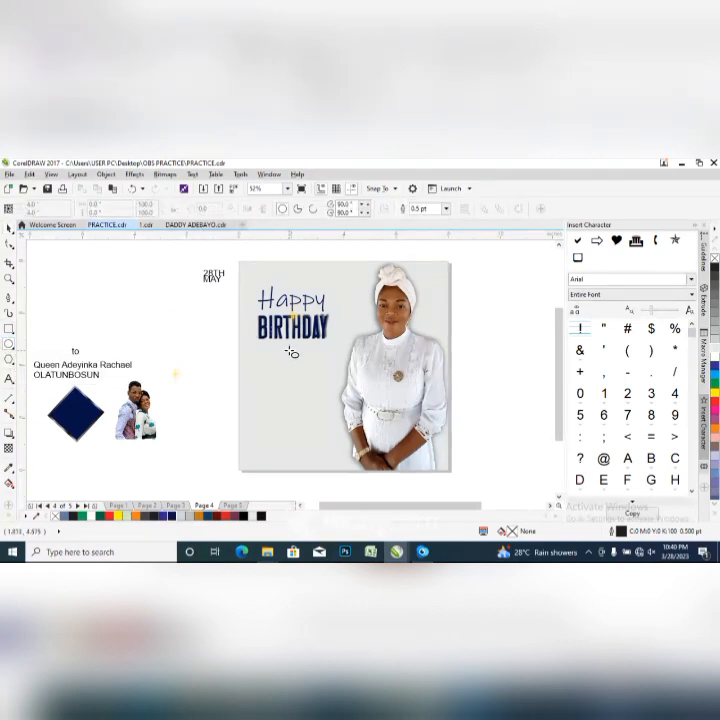
{"action": "left_click_drag", "start_coordinate": [289, 351], "coordinate": [309, 371]}
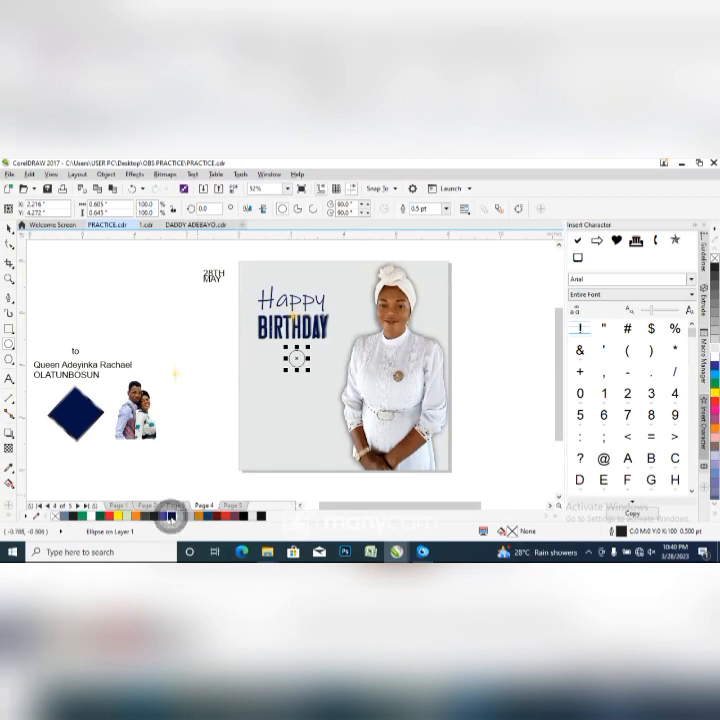
{"action": "left_click", "coordinate": [172, 516]}
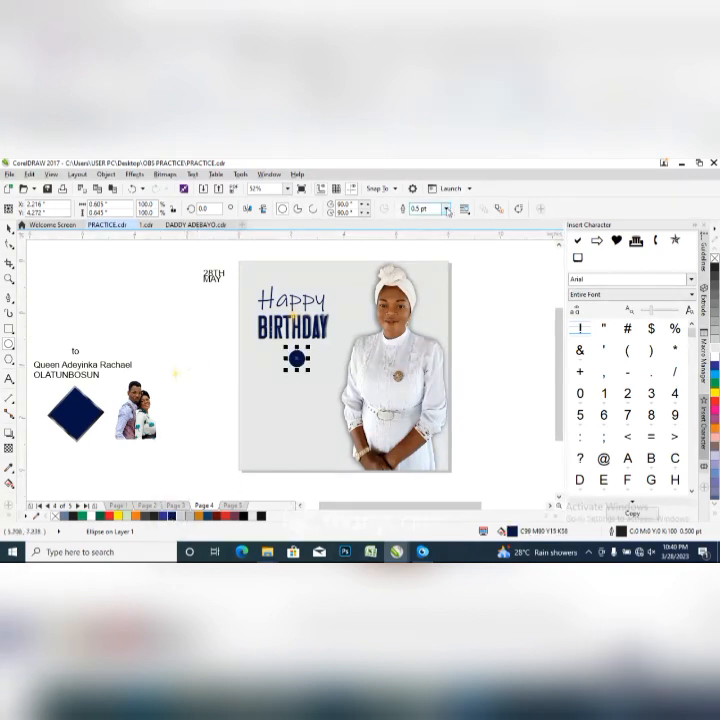
{"action": "left_click", "coordinate": [446, 208]}
{"action": "left_click", "coordinate": [422, 218]}
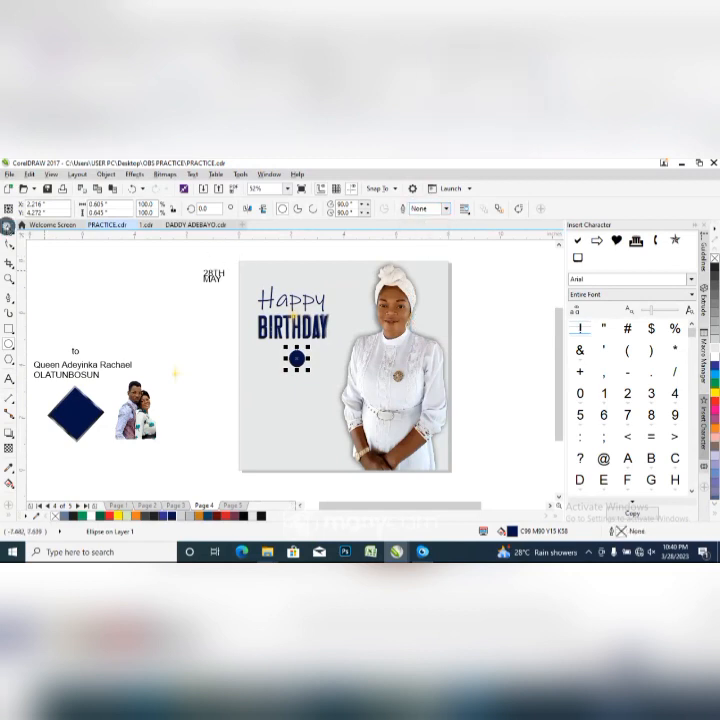
Centre the "to" text in the blue circle and make it white, bold and about 29 pt
{"action": "left_click", "coordinate": [76, 352]}
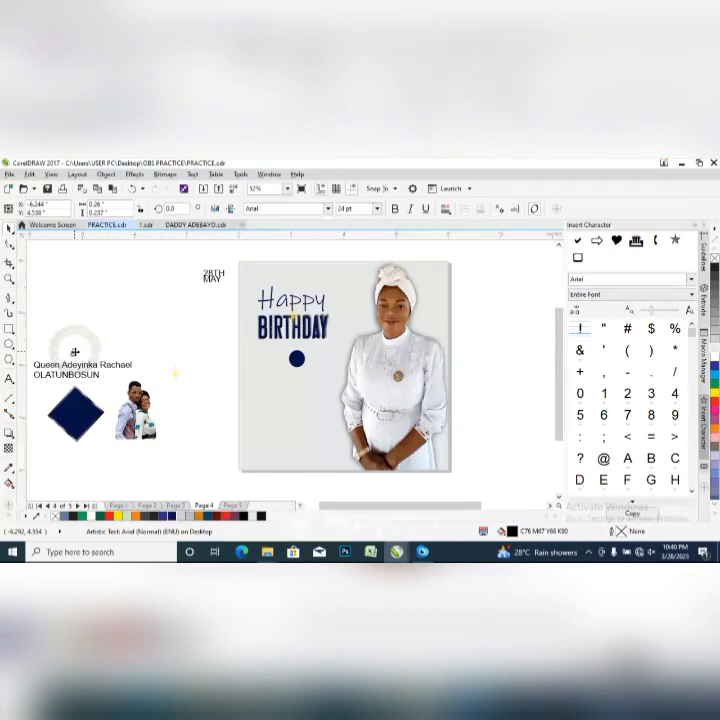
{"action": "left_click_drag", "start_coordinate": [76, 352], "coordinate": [297, 359]}
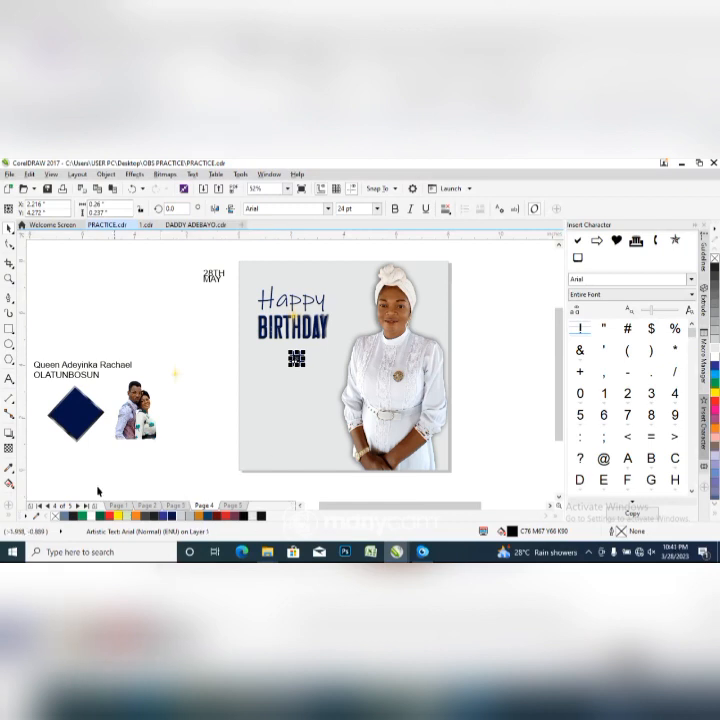
{"action": "left_click", "coordinate": [90, 517]}
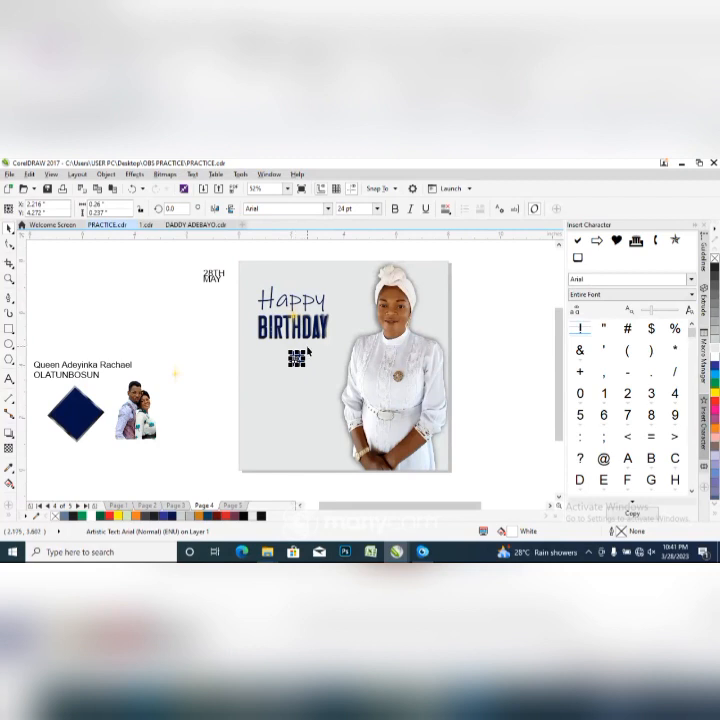
{"action": "left_click_drag", "start_coordinate": [305, 351], "coordinate": [307, 351]}
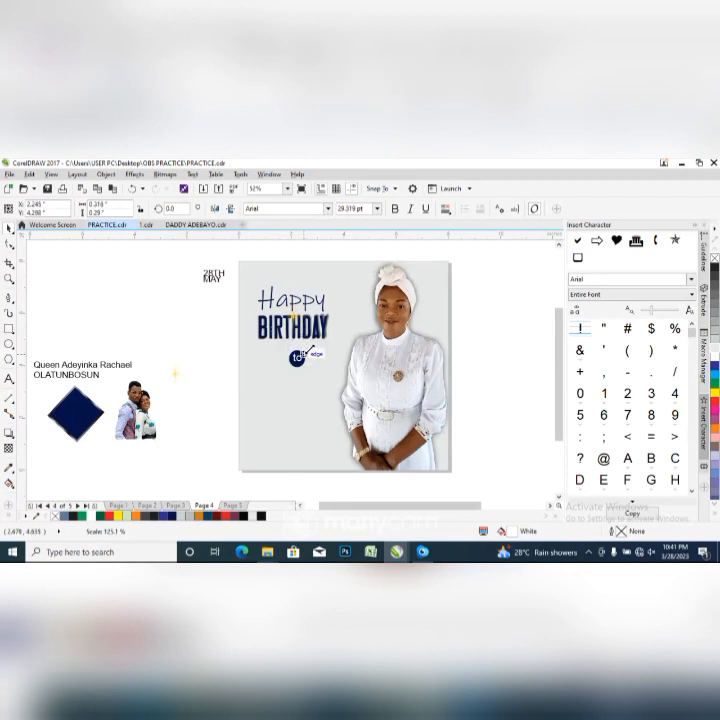
{"action": "left_click", "coordinate": [396, 209]}
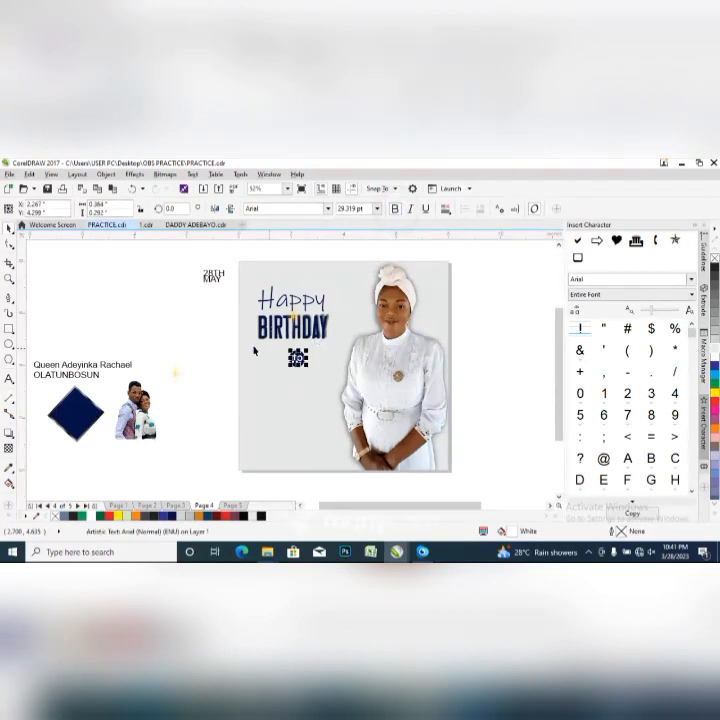
Move the circle together with its "to" text about 0.27 inch left and 0.14 inch up, closer to "Birthday"
{"action": "left_click_drag", "start_coordinate": [231, 342], "coordinate": [323, 391]}
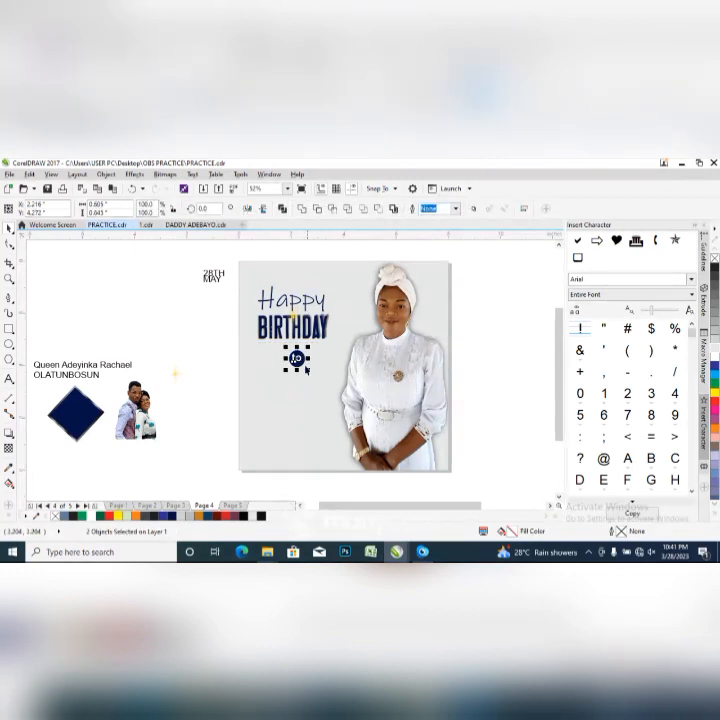
{"action": "left_click_drag", "start_coordinate": [296, 358], "coordinate": [292, 358]}
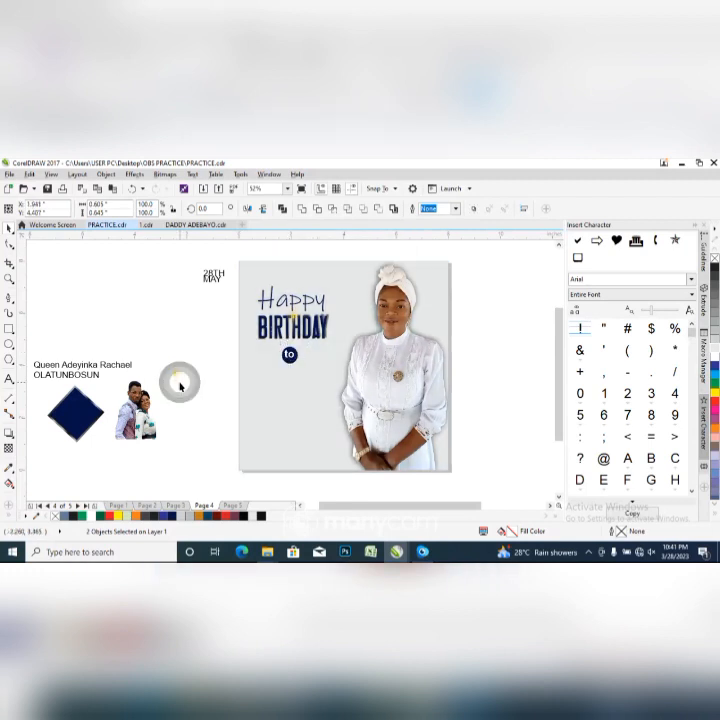
{"action": "left_click", "coordinate": [177, 375]}
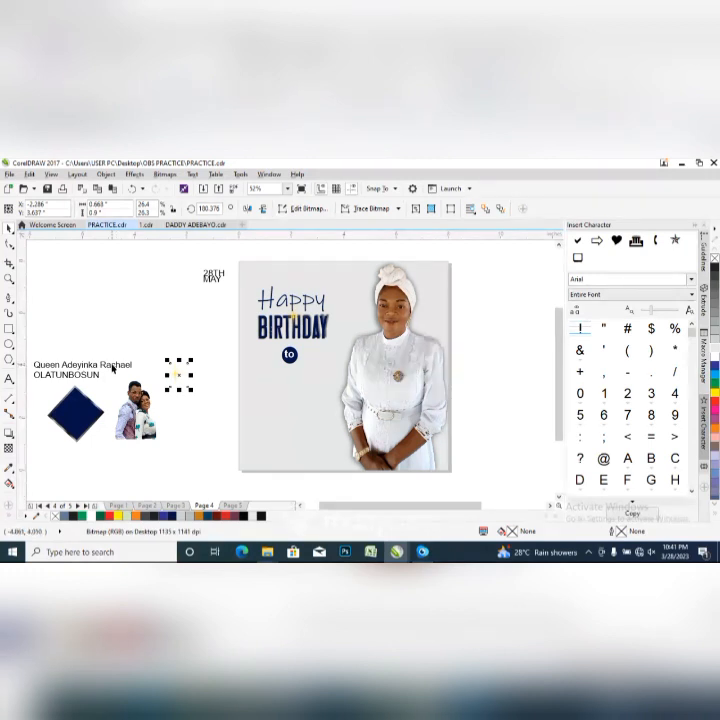
Place the celebrant's given-names line below the circle in Eras Bold ITC, dark blue, at a smaller font size that clears the portrait
{"action": "left_click", "coordinate": [85, 368]}
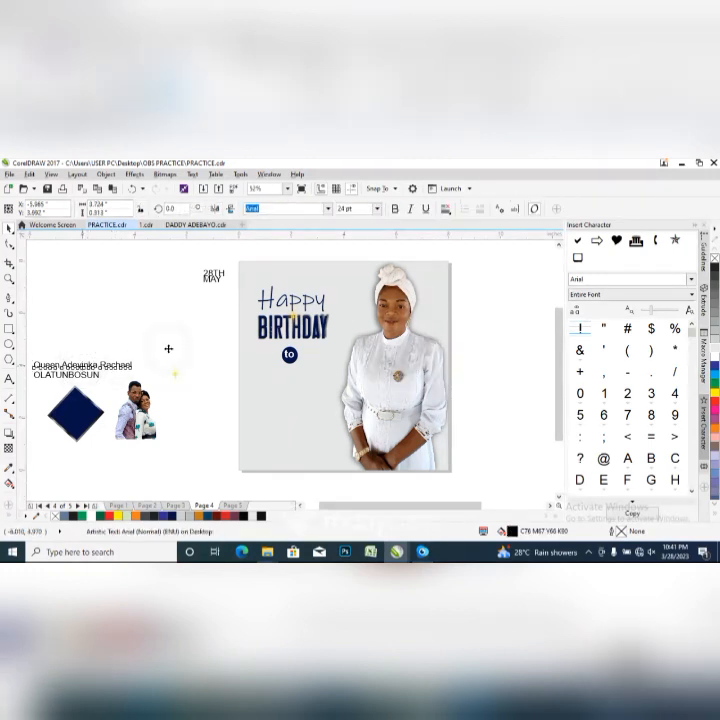
{"action": "left_click_drag", "start_coordinate": [83, 367], "coordinate": [294, 384]}
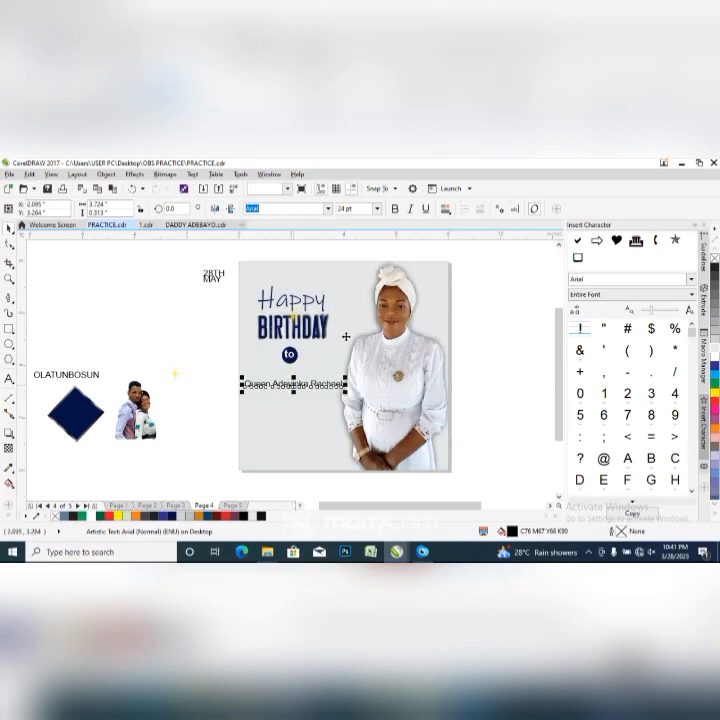
{"action": "left_click", "coordinate": [328, 211]}
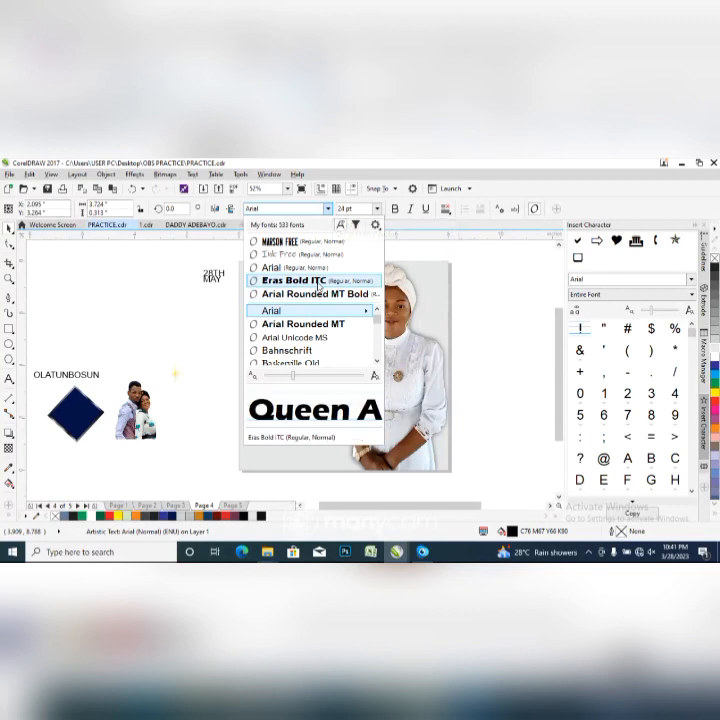
{"action": "left_click", "coordinate": [318, 281]}
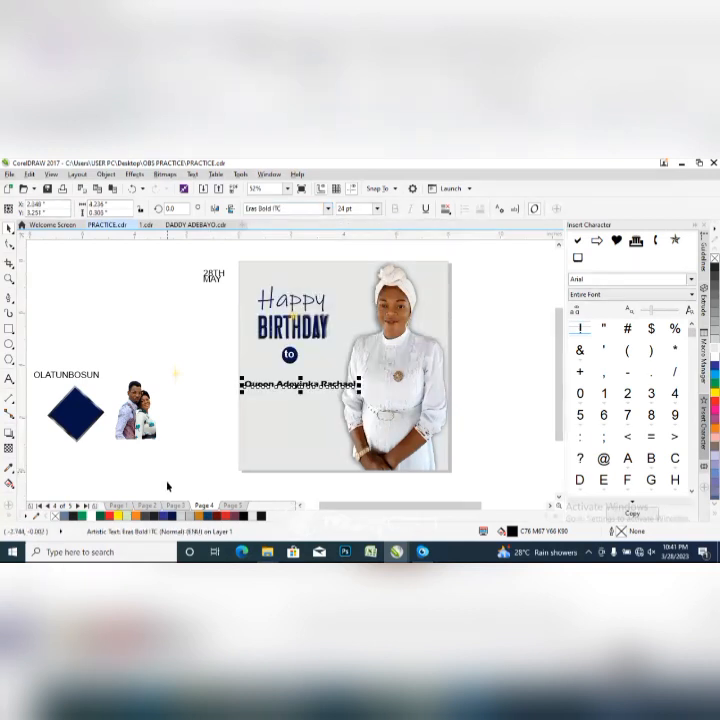
{"action": "left_click", "coordinate": [174, 518]}
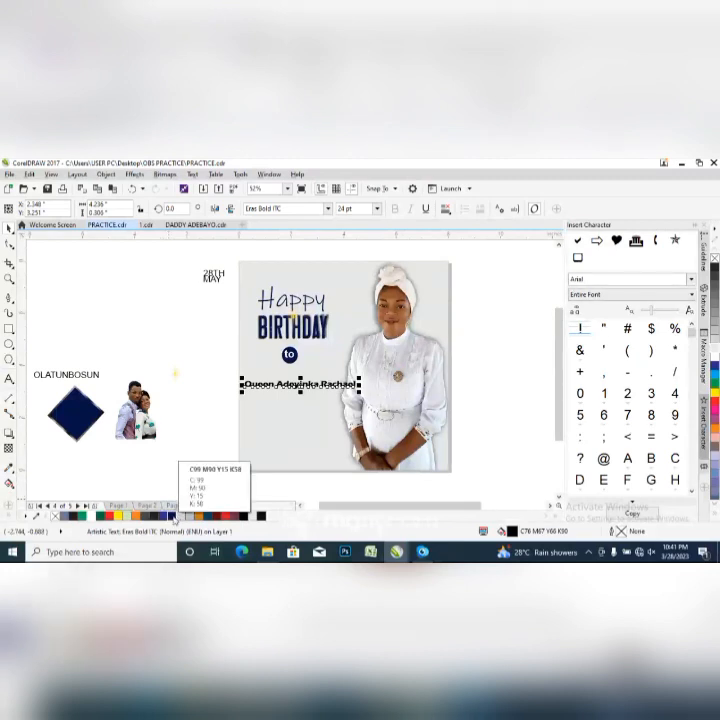
{"action": "double_click", "coordinate": [342, 209]}
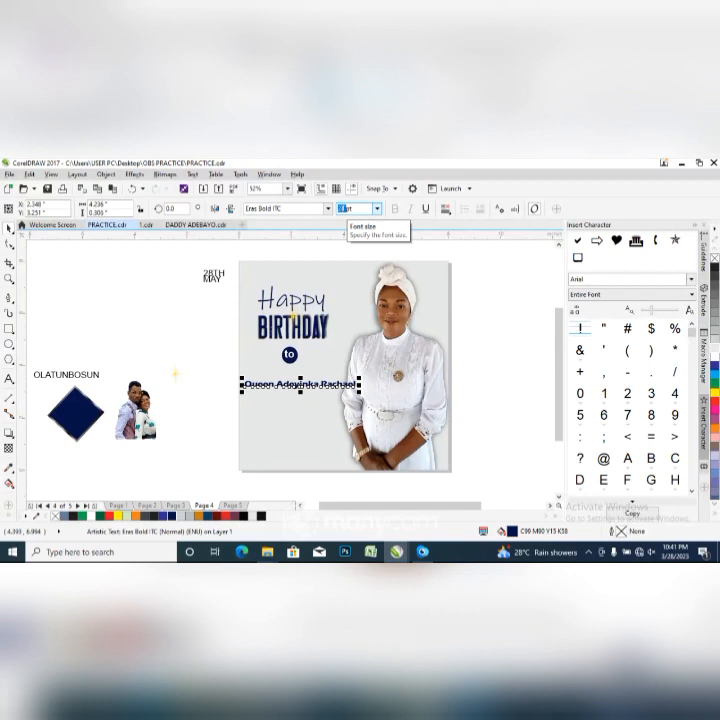
{"action": "key", "text": "Return"}
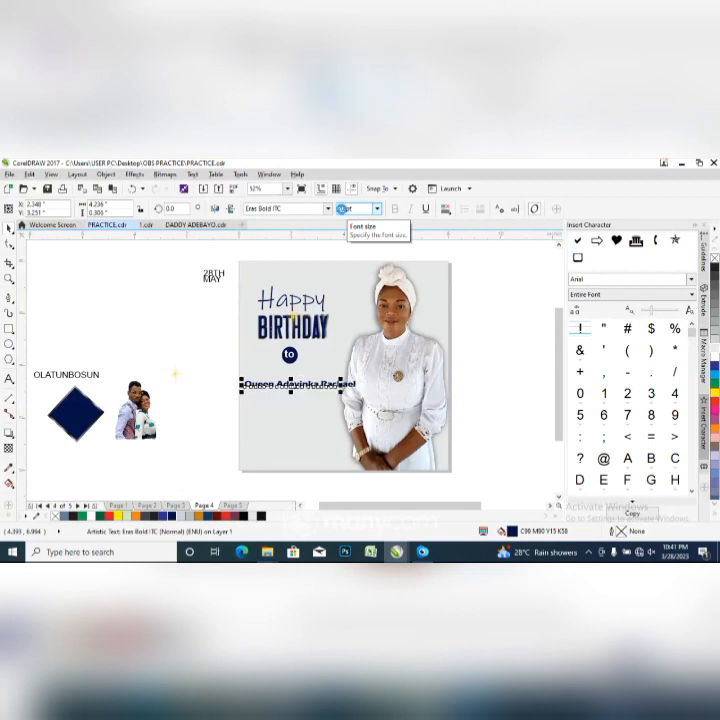
Place the celebrant's surname under the given names in Eras Bold ITC, filled orange (R203 G124 B21) and enlarged to about 30 pt
{"action": "left_click", "coordinate": [60, 375]}
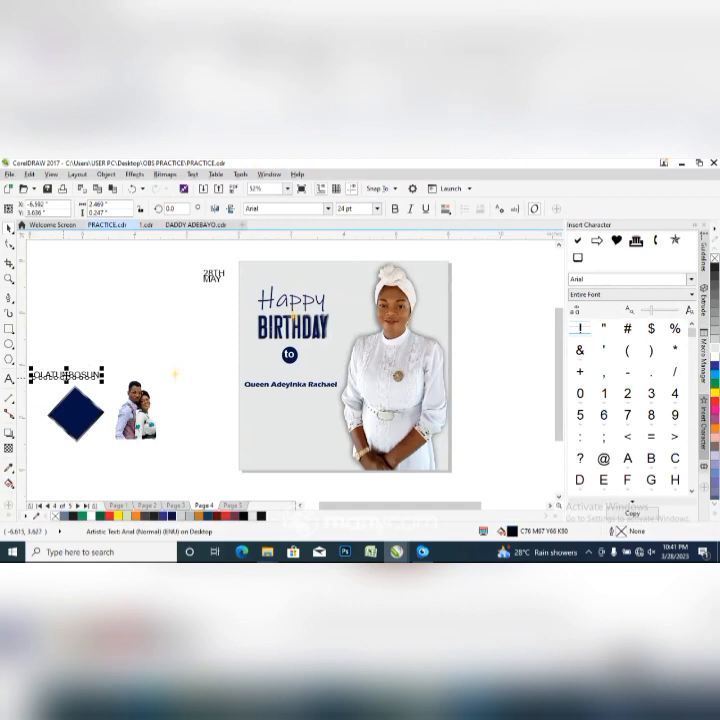
{"action": "left_click_drag", "start_coordinate": [65, 375], "coordinate": [277, 394]}
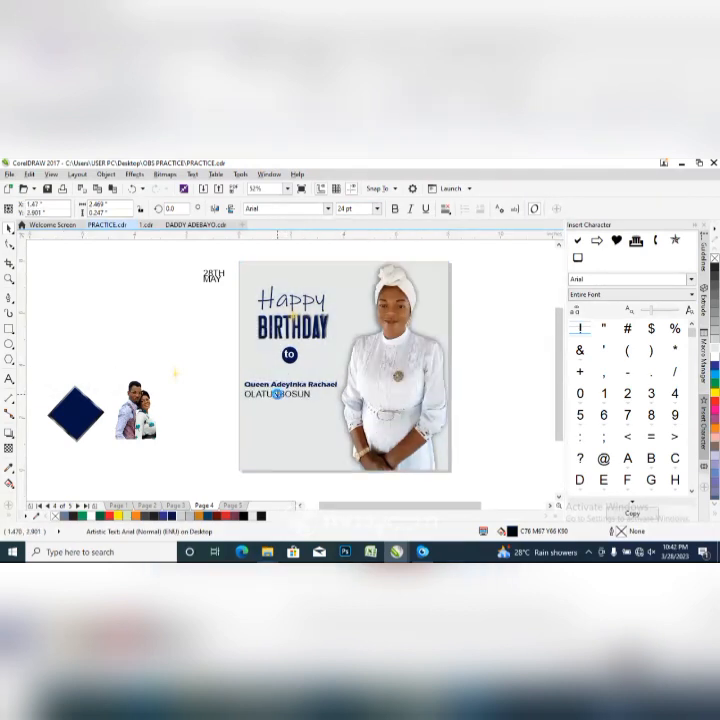
{"action": "left_click", "coordinate": [329, 210]}
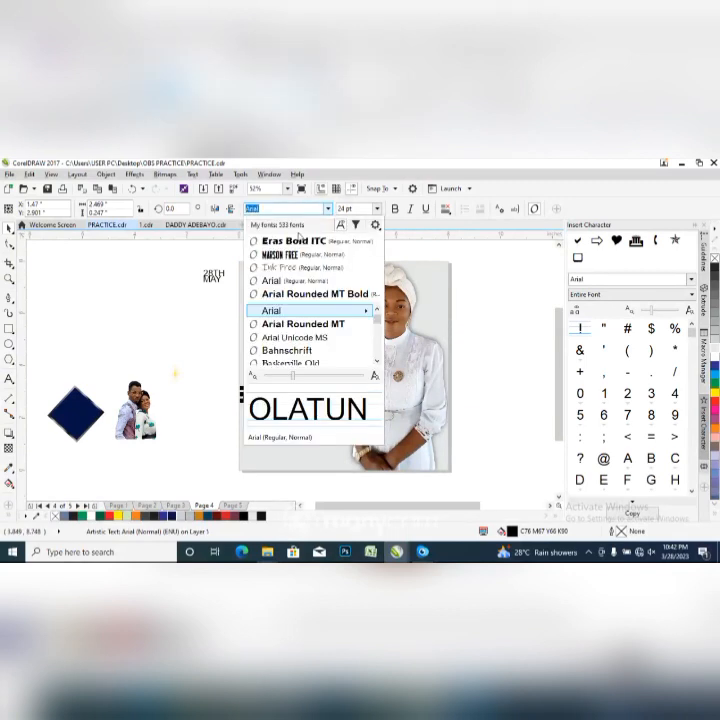
{"action": "left_click", "coordinate": [294, 241]}
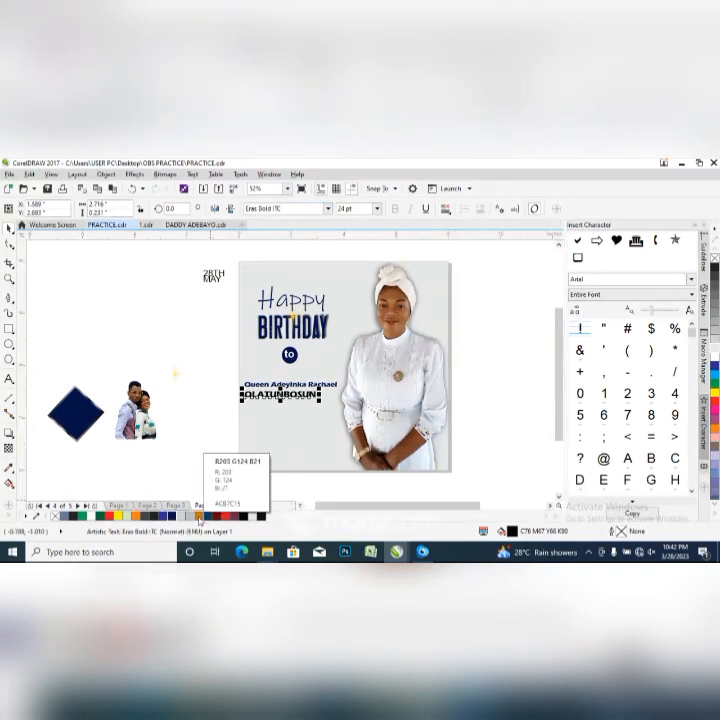
{"action": "left_click", "coordinate": [199, 519]}
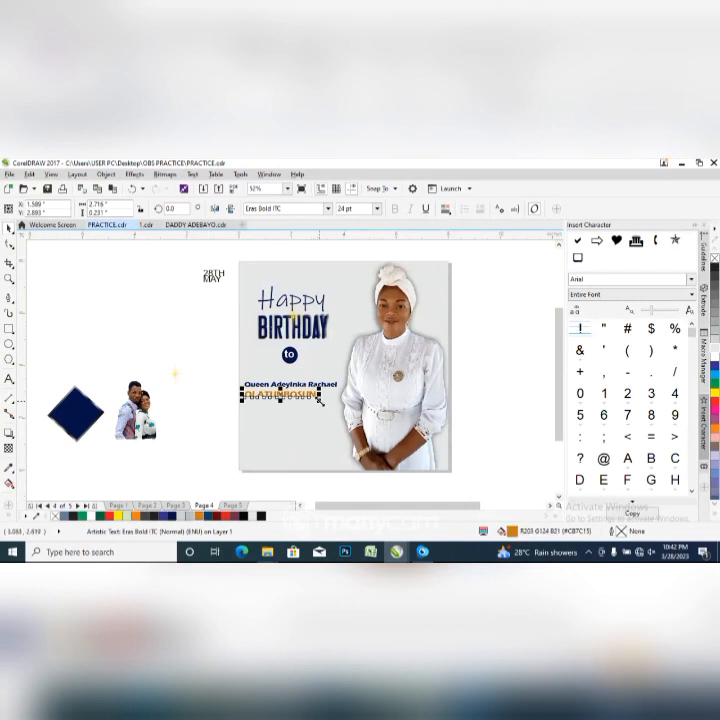
{"action": "left_click_drag", "start_coordinate": [320, 400], "coordinate": [341, 415]}
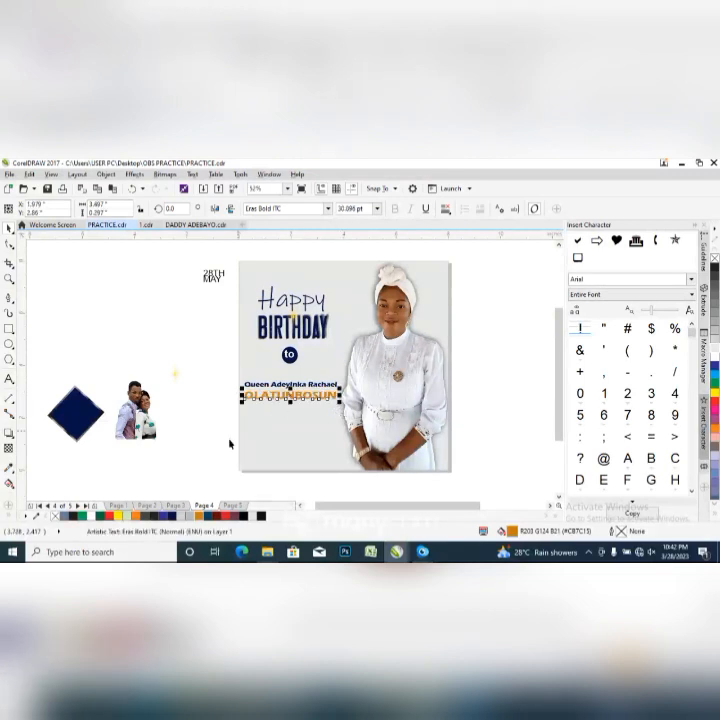
Add a short drop shadow to the orange surname text, keeping its offset close to the letters
{"action": "left_click", "coordinate": [8, 434]}
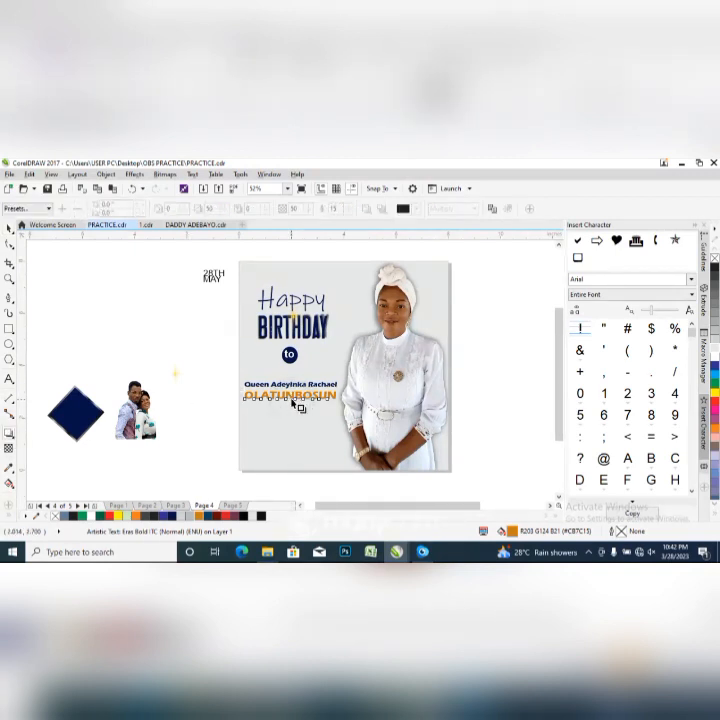
{"action": "mouse_move", "coordinate": [291, 396]}
{"action": "left_mouse_down"}
{"action": "mouse_move", "coordinate": [295, 387]}
{"action": "mouse_move", "coordinate": [290, 392]}
{"action": "left_mouse_up"}
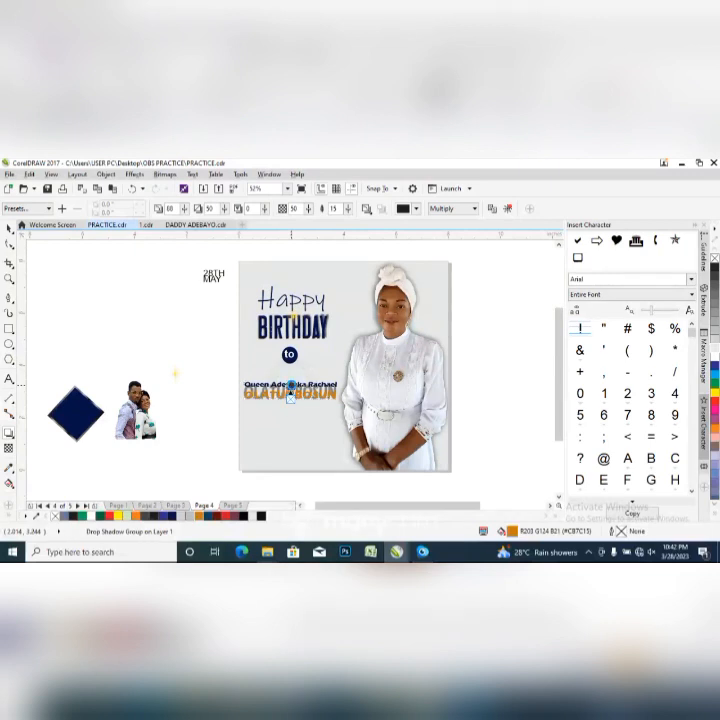
{"action": "left_click", "coordinate": [289, 393]}
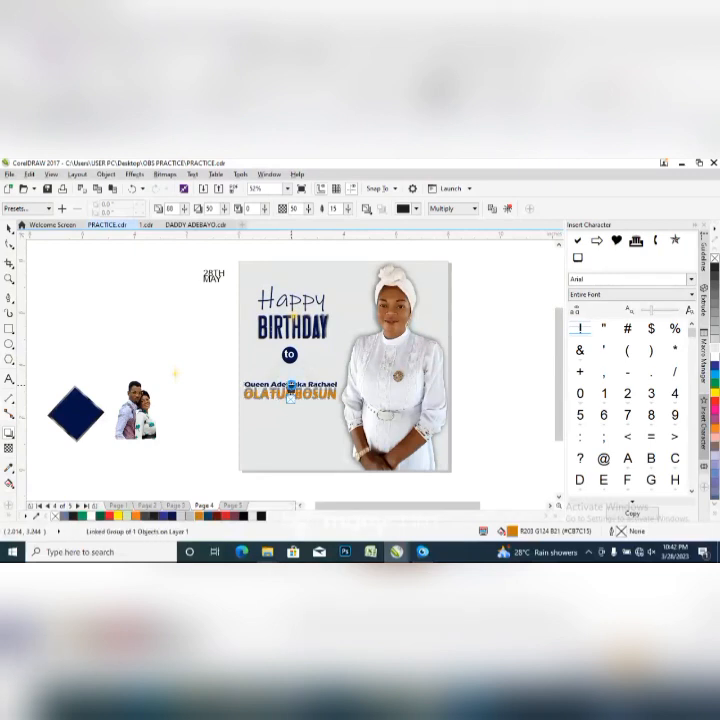
{"action": "left_click_drag", "start_coordinate": [291, 387], "coordinate": [291, 394]}
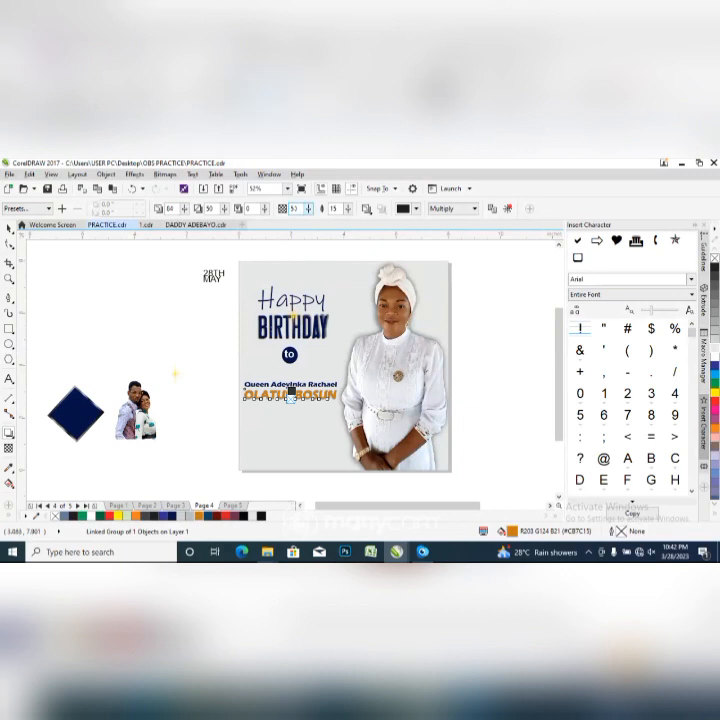
Set the surname's drop shadow to 75 opacity and 12 feathering
{"action": "double_click", "coordinate": [296, 208]}
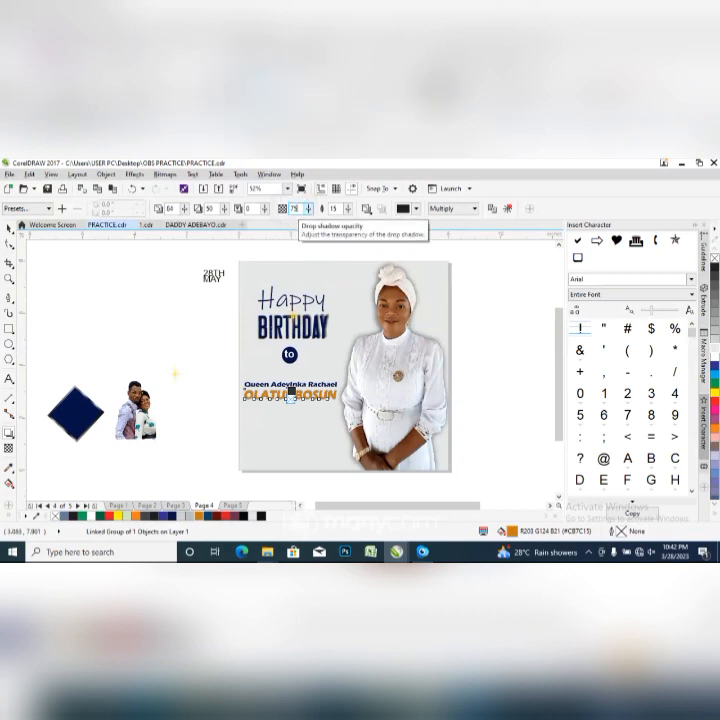
{"action": "double_click", "coordinate": [333, 208]}
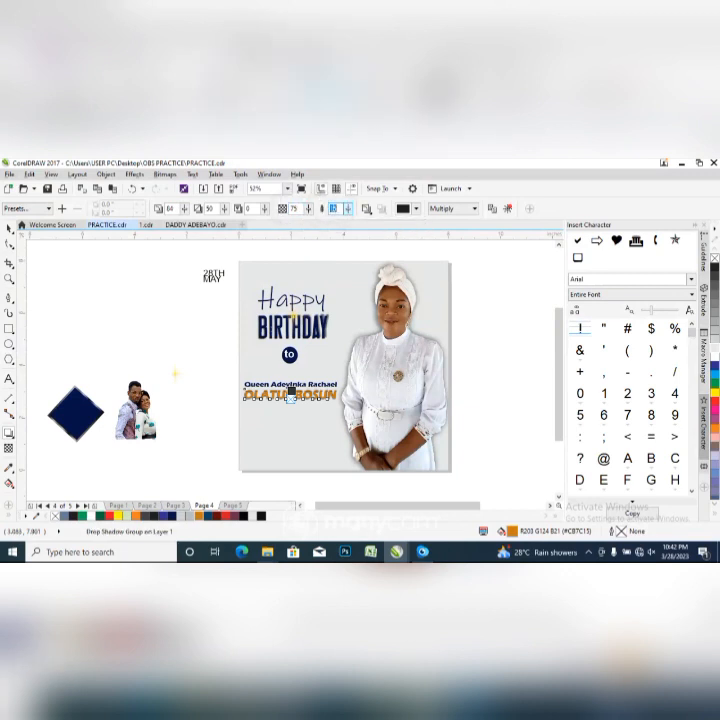
{"action": "type", "text": "12"}
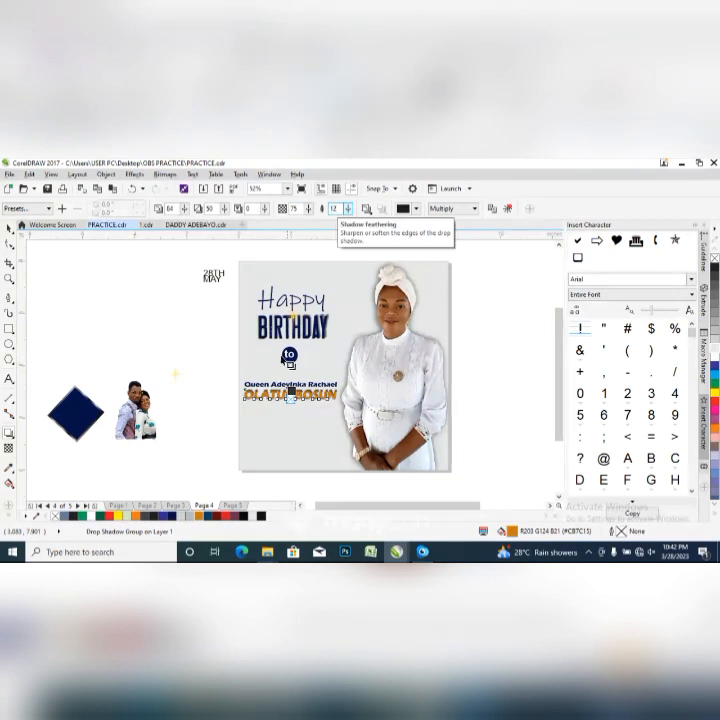
{"action": "left_click", "coordinate": [291, 389]}
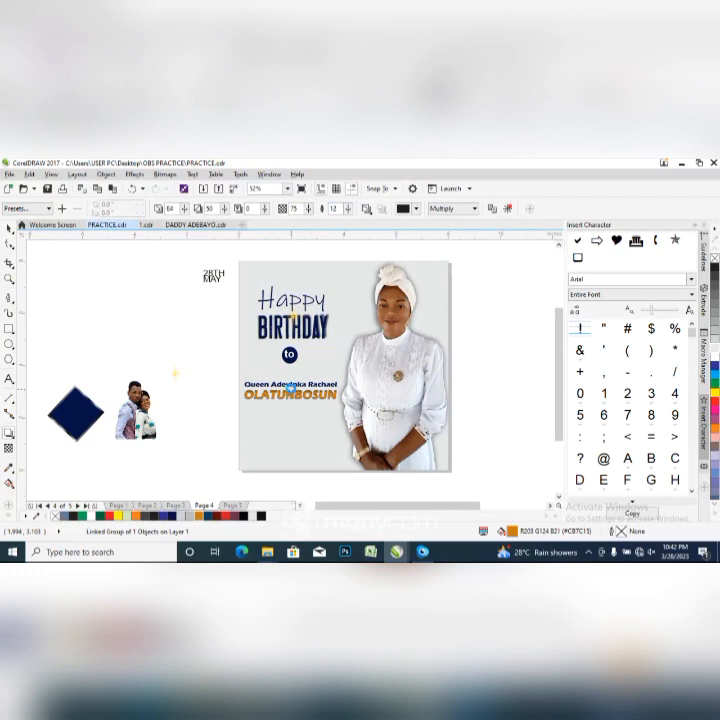
{"action": "left_click", "coordinate": [291, 390]}
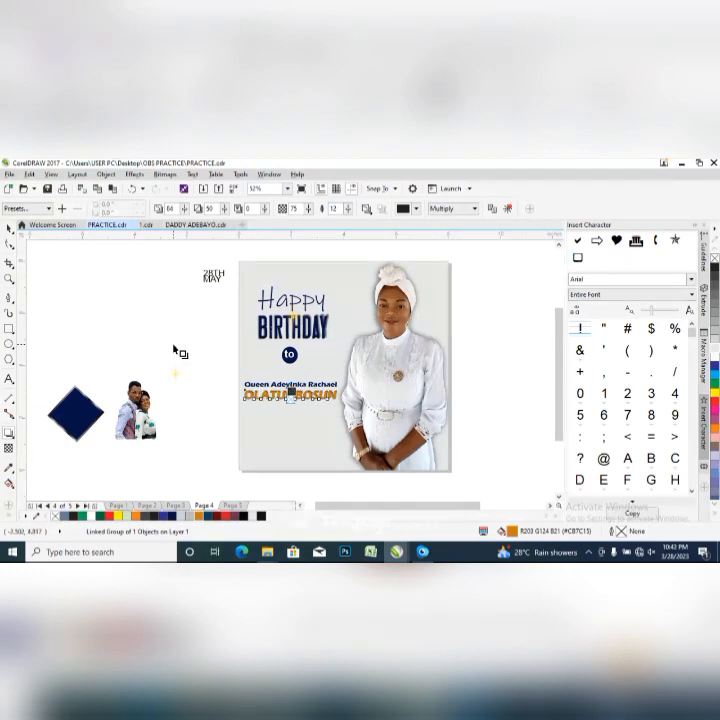
{"action": "left_click", "coordinate": [9, 229]}
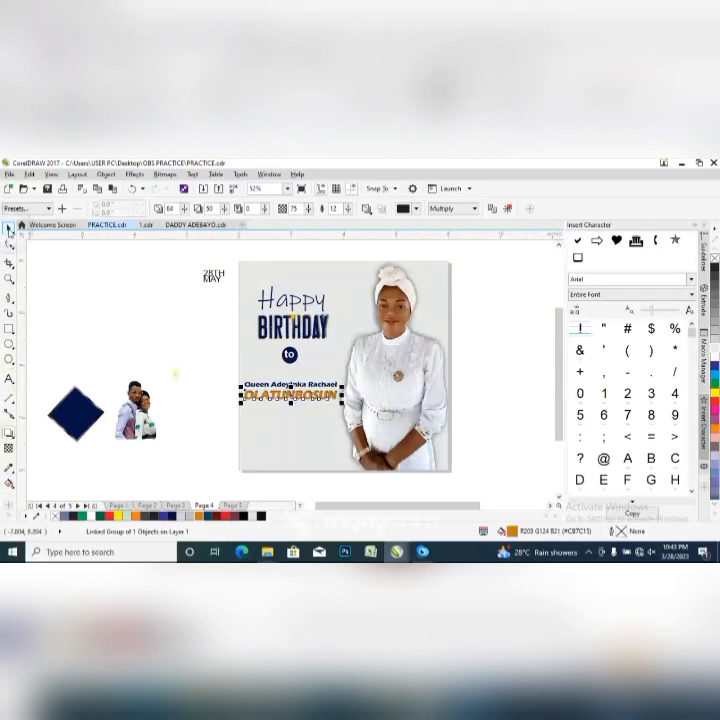
PowerClip the couple's photo inside the dark blue diamond beside the page
{"action": "left_click", "coordinate": [137, 410]}
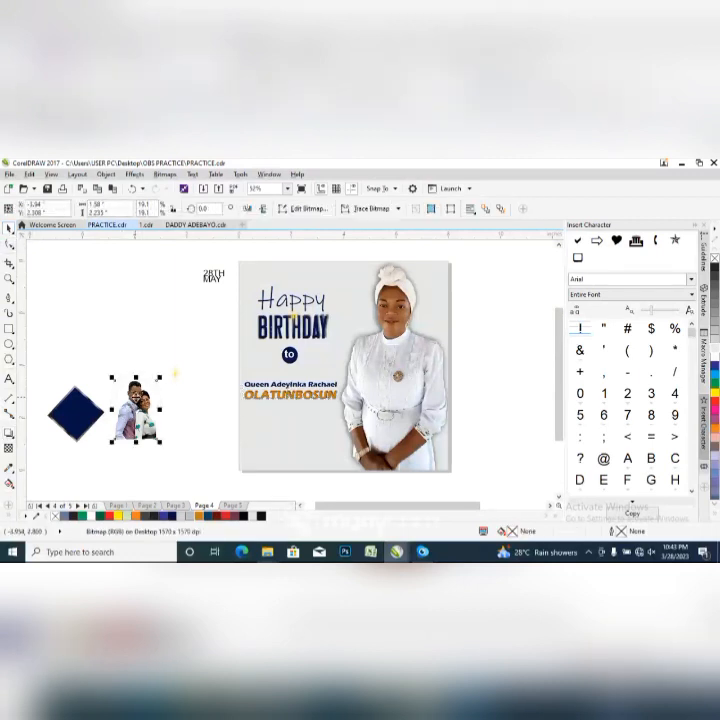
{"action": "right_click", "coordinate": [137, 410]}
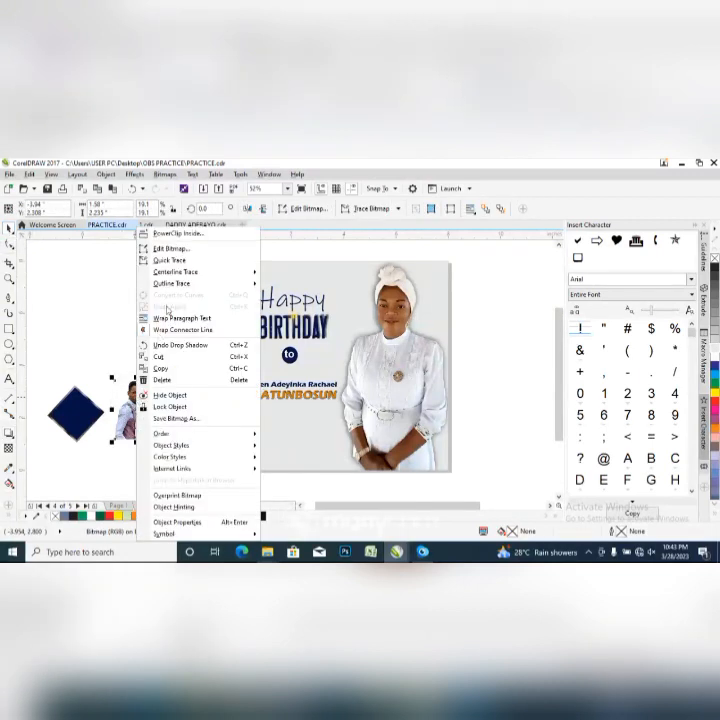
{"action": "left_click", "coordinate": [178, 234]}
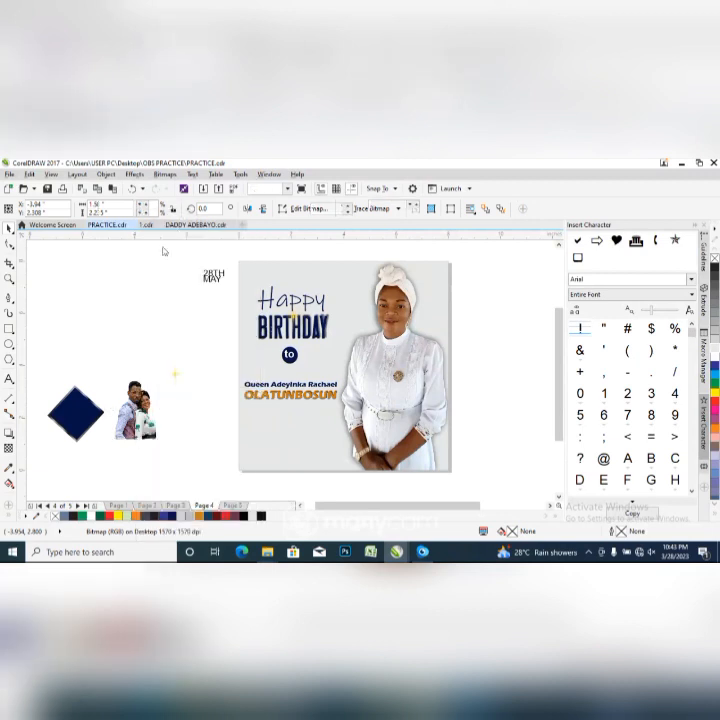
{"action": "left_click", "coordinate": [66, 416]}
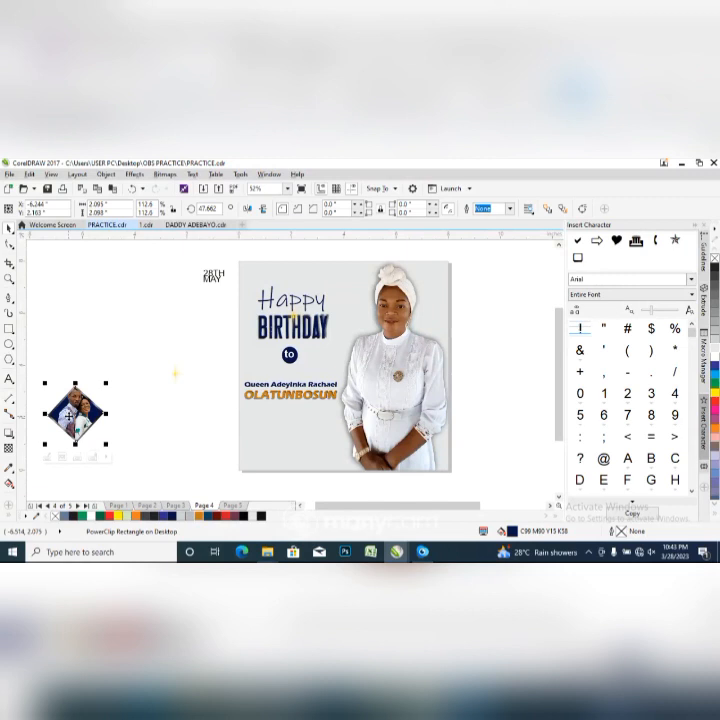
Nudge the couple's photo down inside the diamond so their heads sit within the frame
{"action": "left_click", "coordinate": [69, 416], "text": "ctrl"}
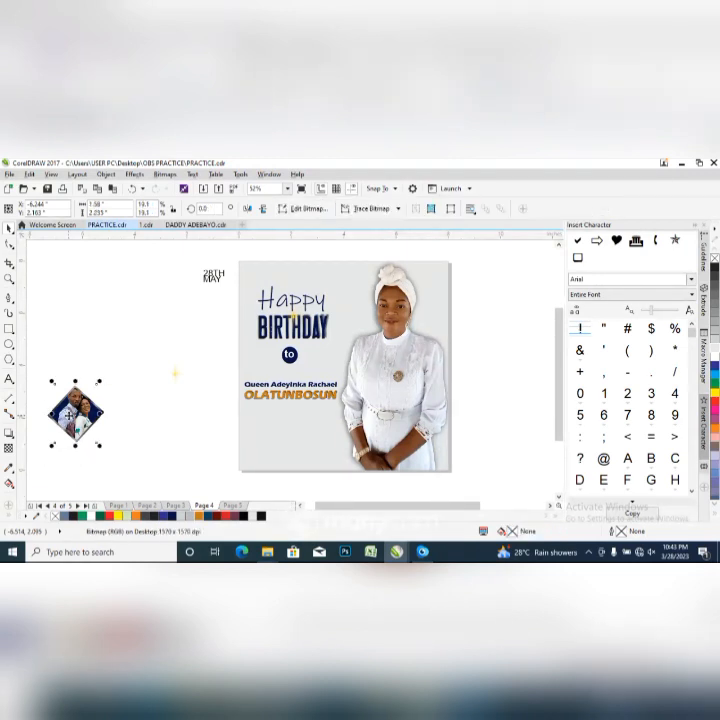
{"action": "key", "text": "Down"}
{"action": "key", "text": "Down"}
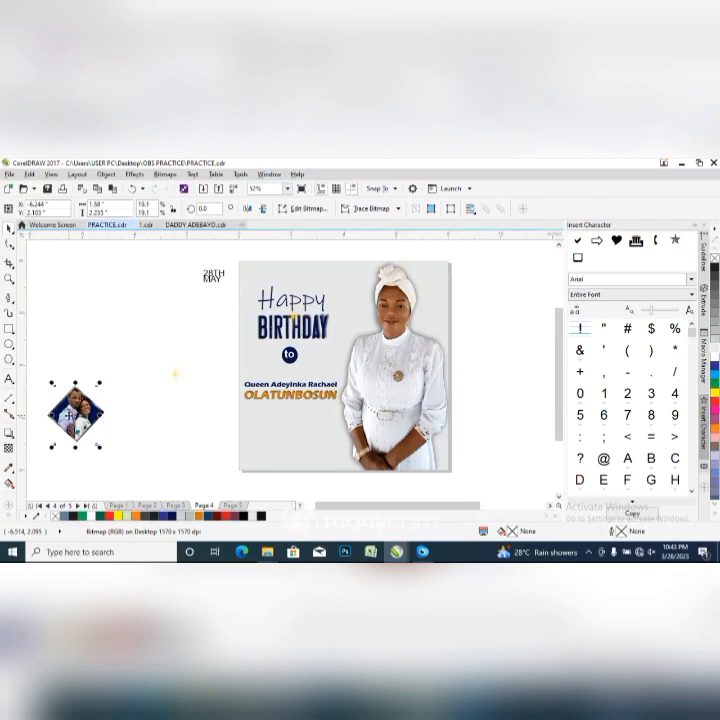
{"action": "key", "text": "Down"}
{"action": "key", "text": "Down"}
{"action": "key", "text": "Down"}
{"action": "key", "text": "Down"}
{"action": "key", "text": "Down"}
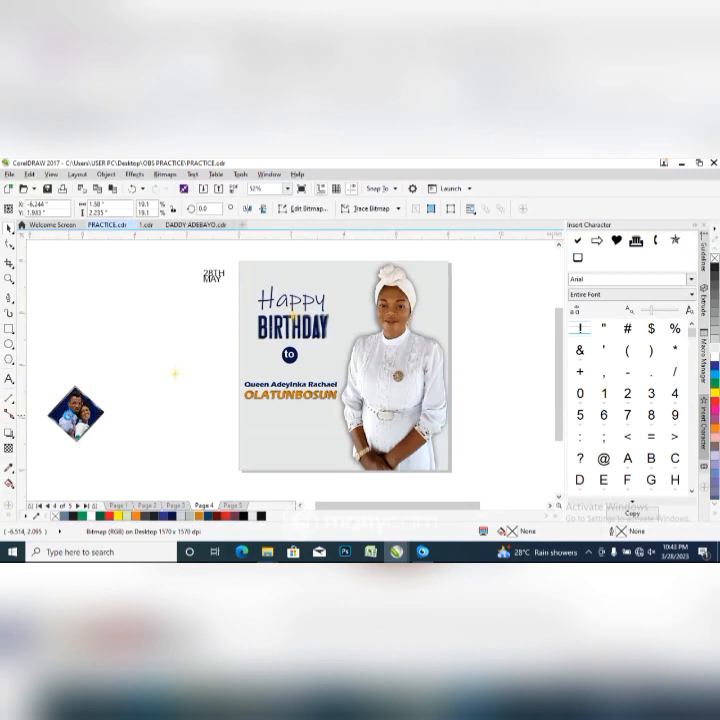
{"action": "key", "text": "Down"}
{"action": "key", "text": "Down"}
{"action": "left_click", "coordinate": [31, 371]}
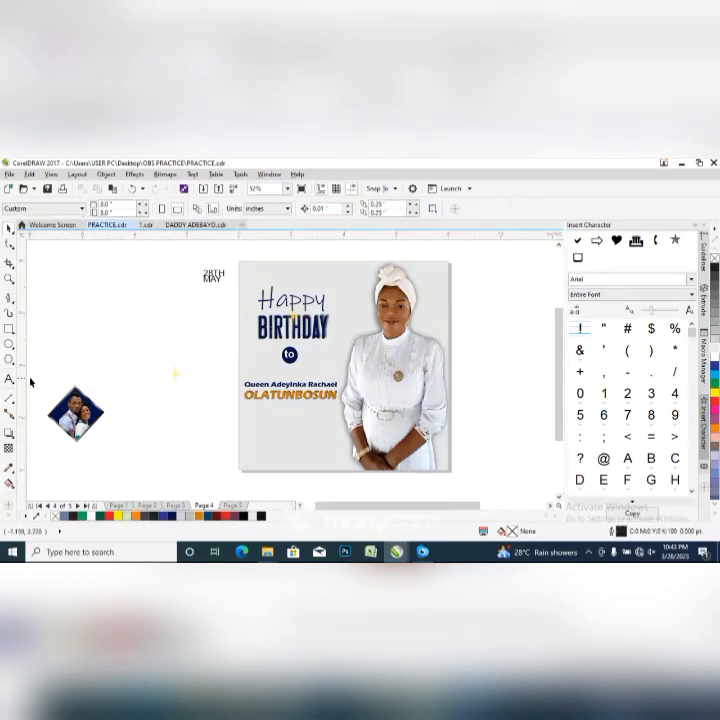
Group the photo diamond with its border and place the group on the flyer below the surname
{"action": "left_click_drag", "start_coordinate": [31, 371], "coordinate": [123, 459]}
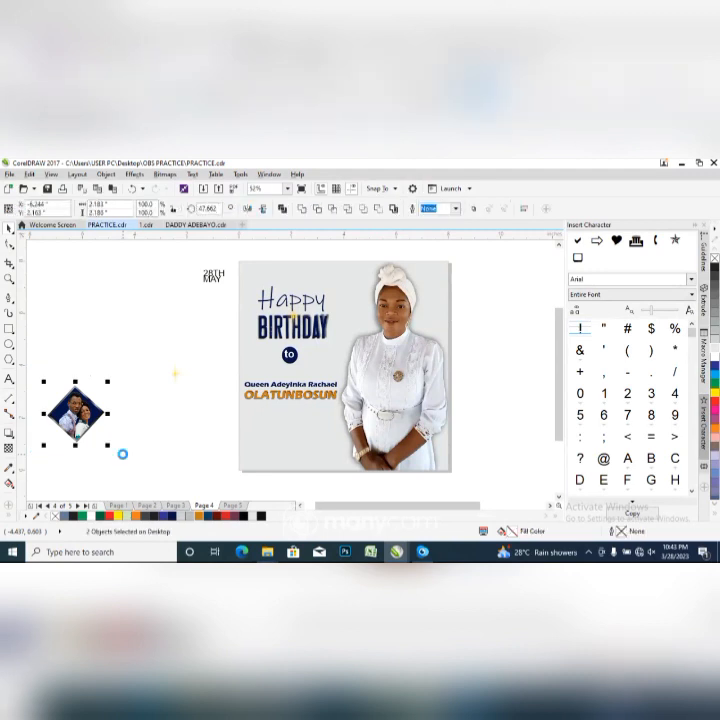
{"action": "key", "text": "ctrl+g"}
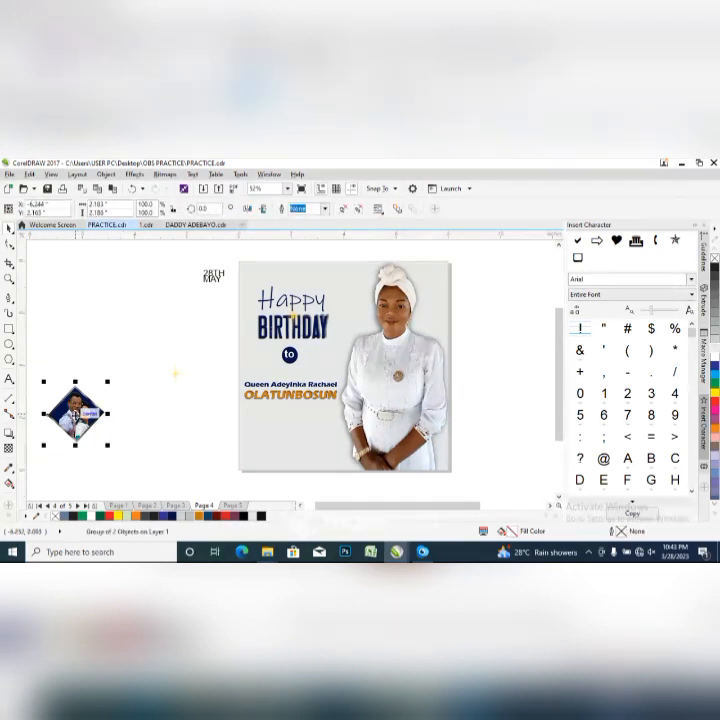
{"action": "left_click_drag", "start_coordinate": [75, 410], "coordinate": [295, 435]}
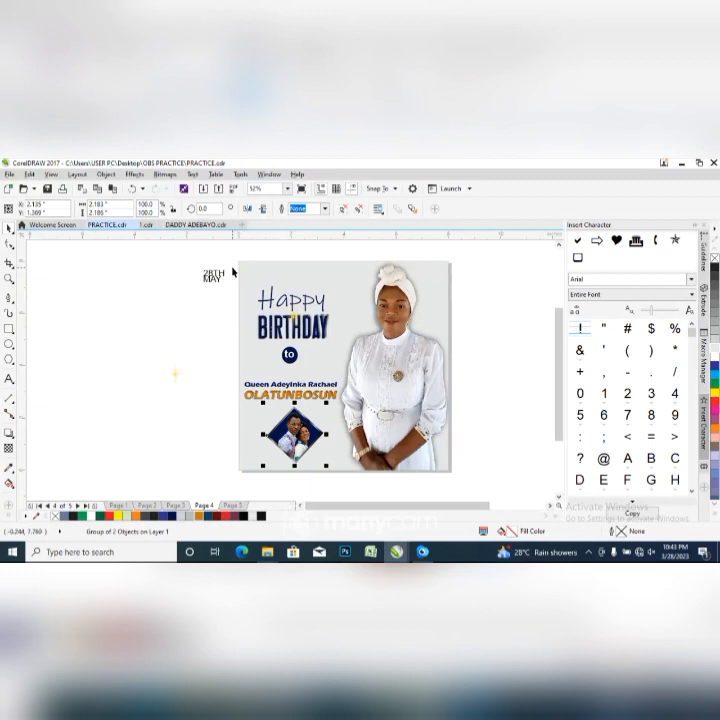
Align the greeting, "to" circle, both name lines and photo diamond on a common vertical centre line
{"action": "left_click_drag", "start_coordinate": [233, 268], "coordinate": [353, 476]}
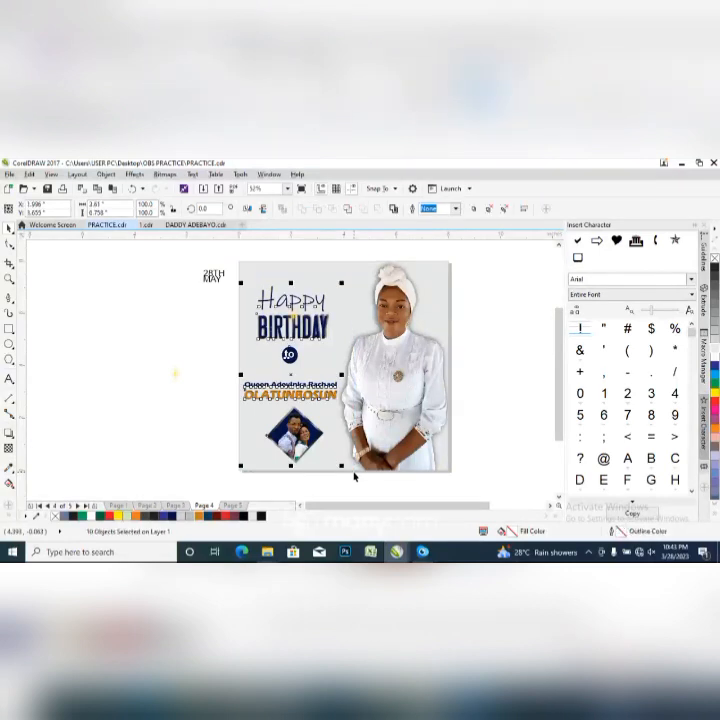
{"action": "key", "text": "c"}
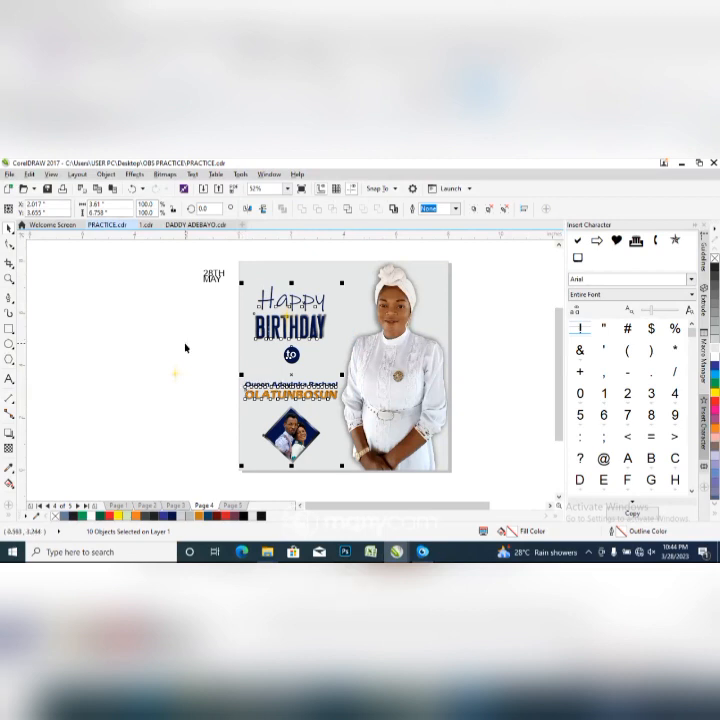
{"action": "left_click", "coordinate": [167, 310]}
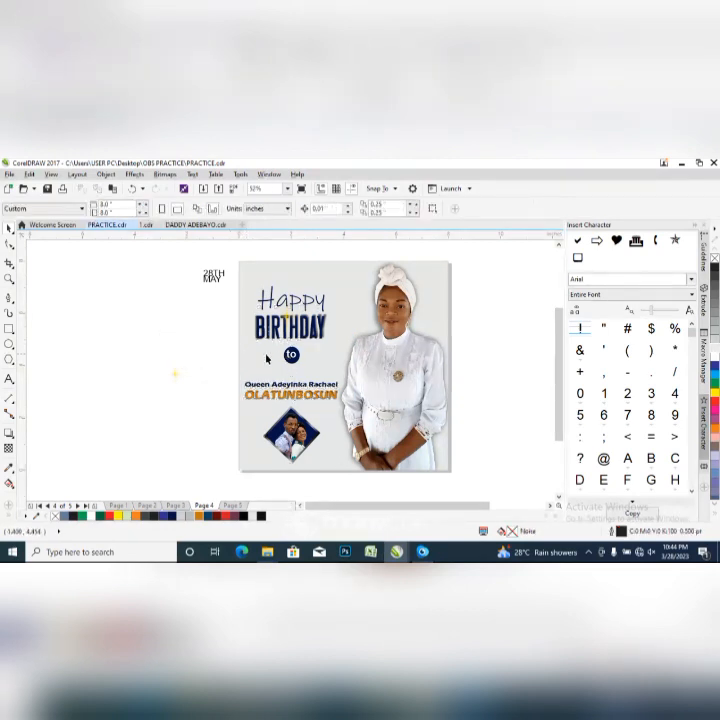
{"action": "left_click", "coordinate": [291, 355]}
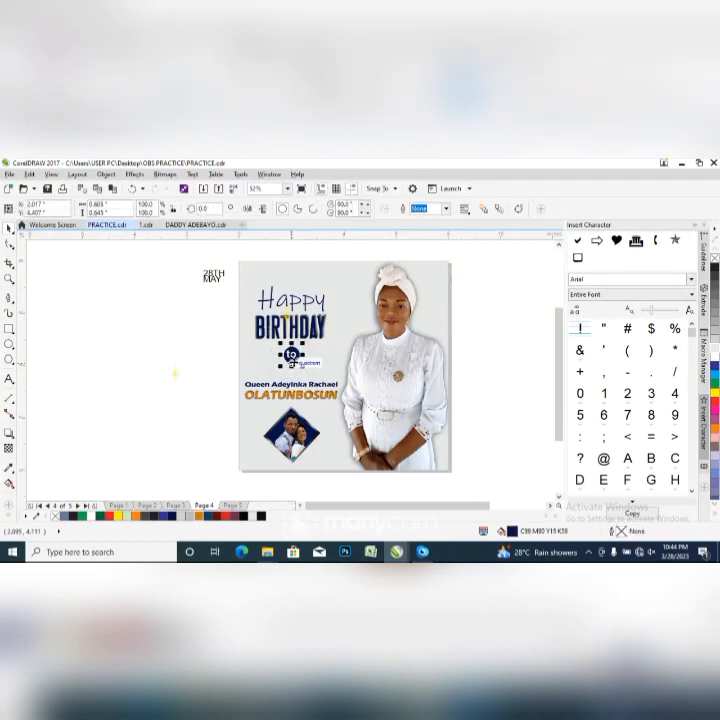
{"action": "right_click", "coordinate": [294, 356]}
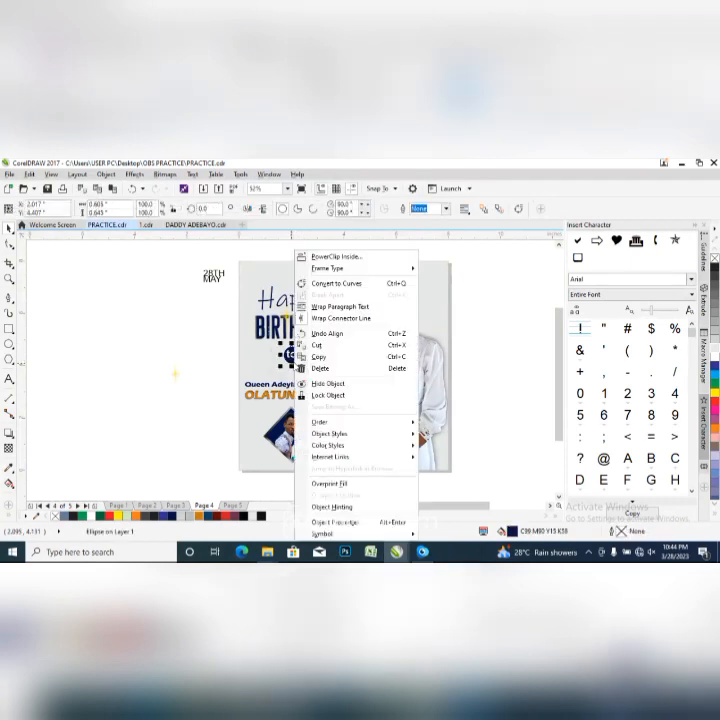
{"action": "left_click", "coordinate": [208, 357]}
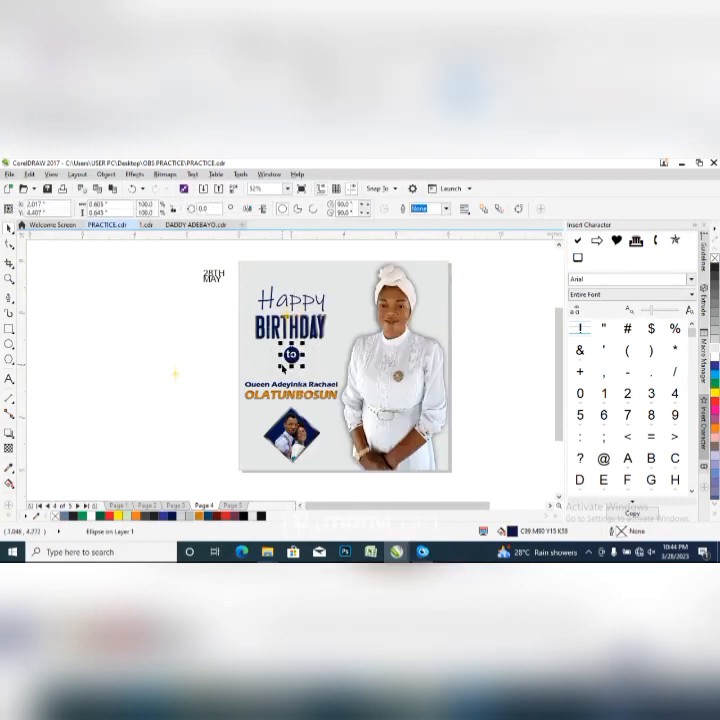
{"action": "left_click", "coordinate": [231, 362]}
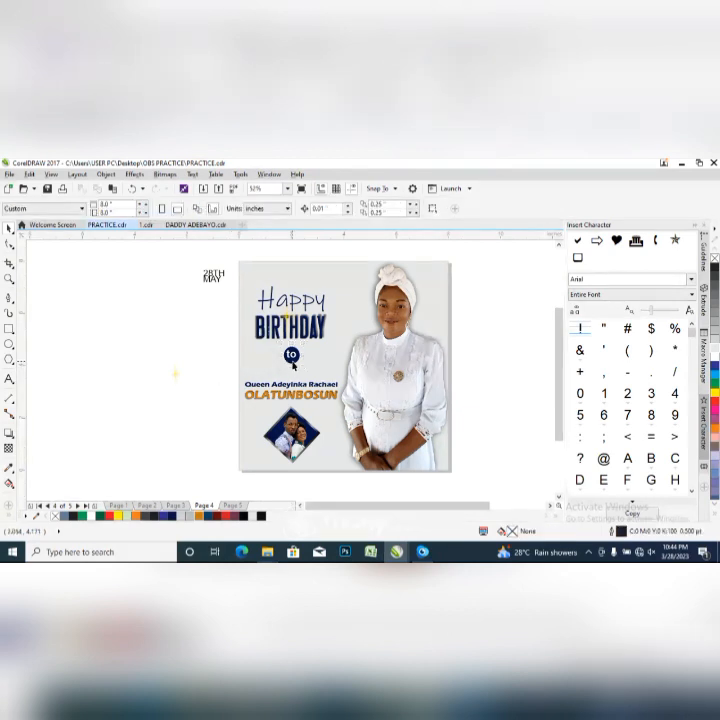
{"action": "left_click", "coordinate": [292, 362]}
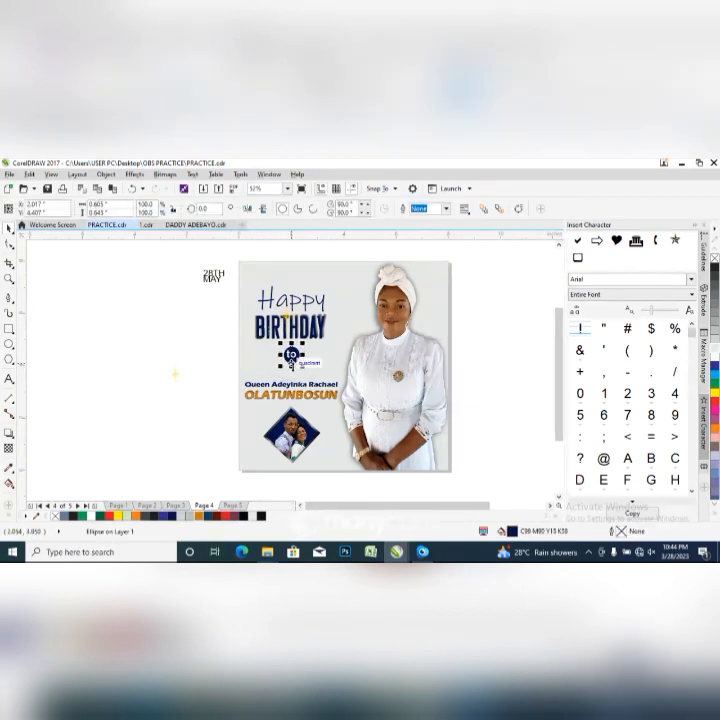
{"action": "left_click_drag", "start_coordinate": [292, 365], "coordinate": [292, 364]}
{"action": "left_click", "coordinate": [190, 356]}
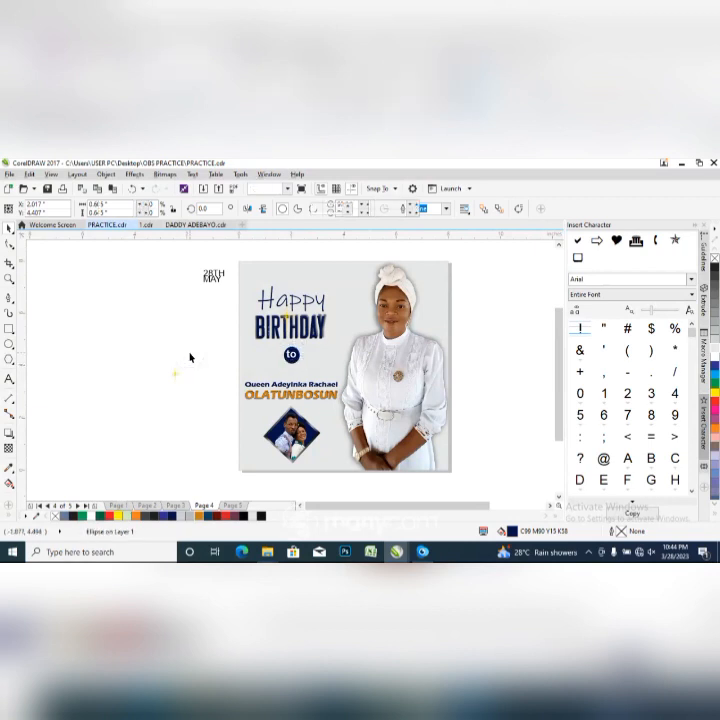
{"action": "left_click", "coordinate": [292, 364]}
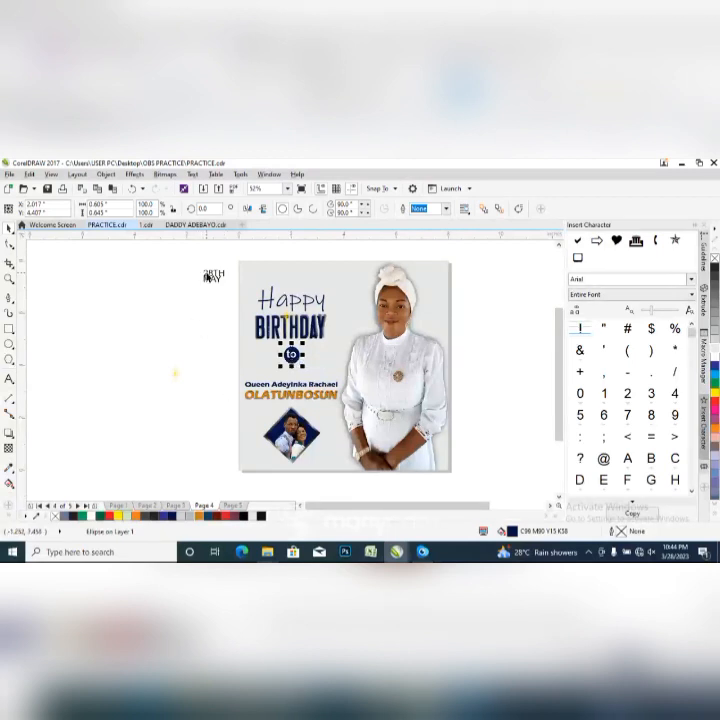
Draw a circle about 1.3 inches across in the empty area beside the page, filled red with no outline
{"action": "left_click", "coordinate": [9, 343]}
{"action": "left_click_drag", "start_coordinate": [124, 314], "coordinate": [157, 348]}
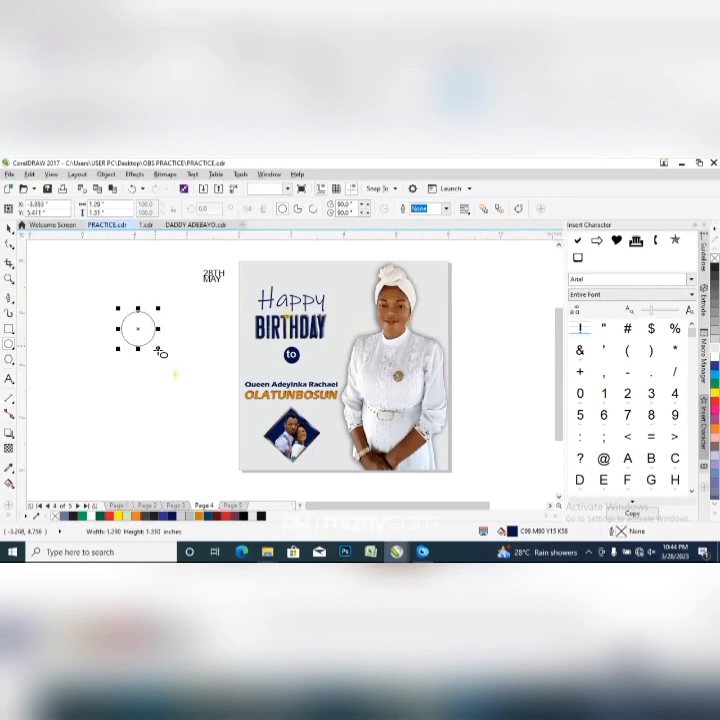
{"action": "left_click", "coordinate": [112, 516]}
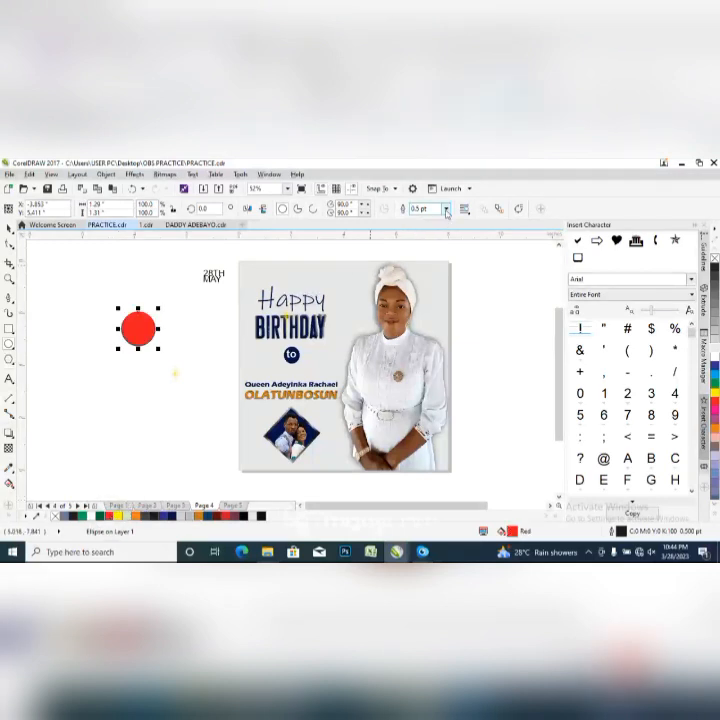
{"action": "left_click", "coordinate": [446, 208]}
{"action": "left_click", "coordinate": [420, 219]}
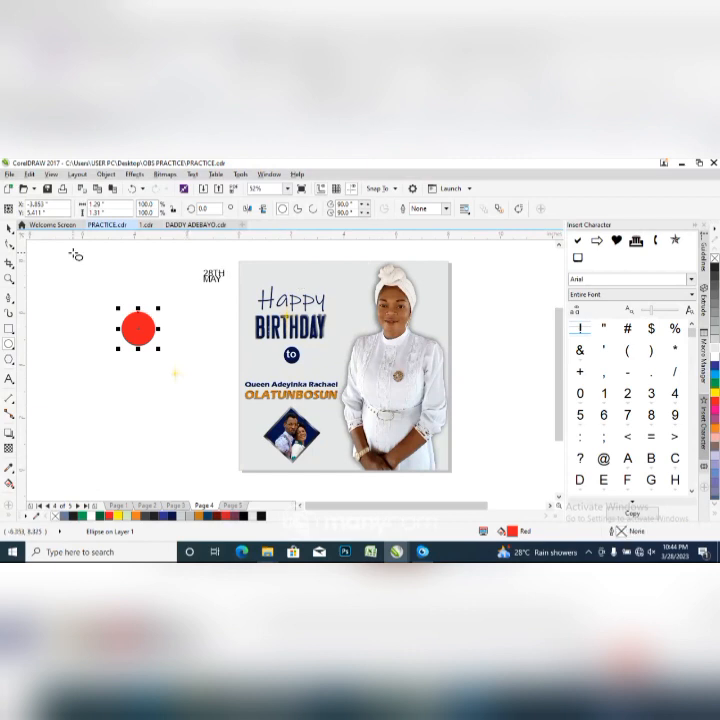
Duplicate the red circle, fill the copy navy, centre it on the original and shrink it to about 1.1 inches across
{"action": "key", "text": "ctrl+d"}
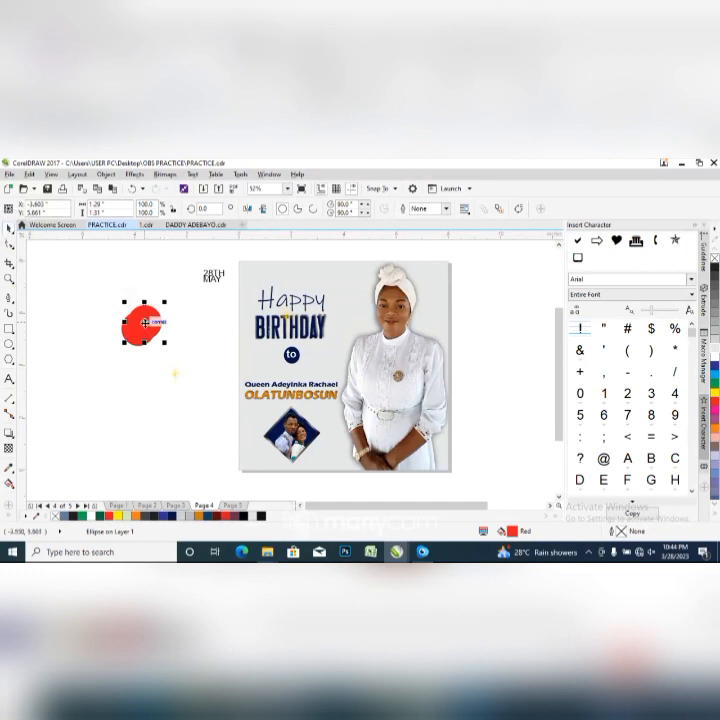
{"action": "left_click_drag", "start_coordinate": [145, 322], "coordinate": [138, 329]}
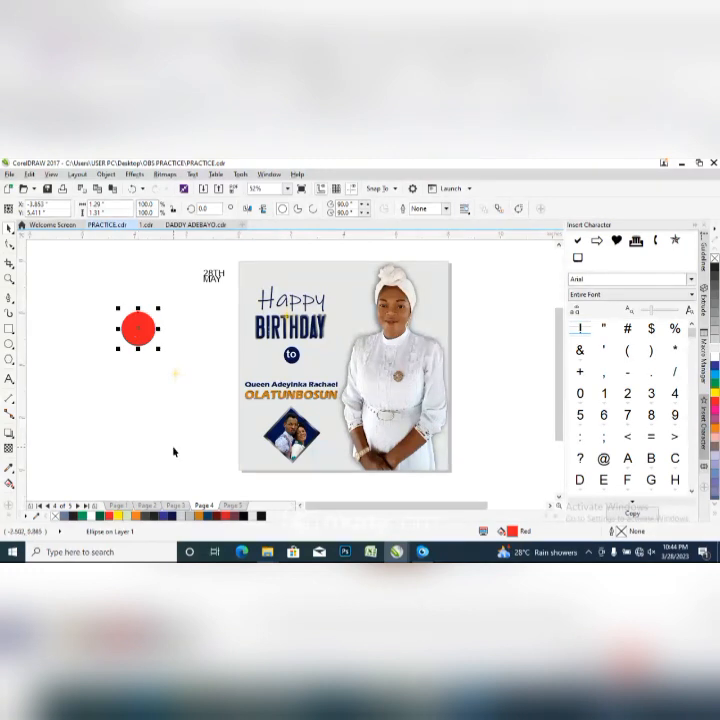
{"action": "left_click", "coordinate": [171, 518]}
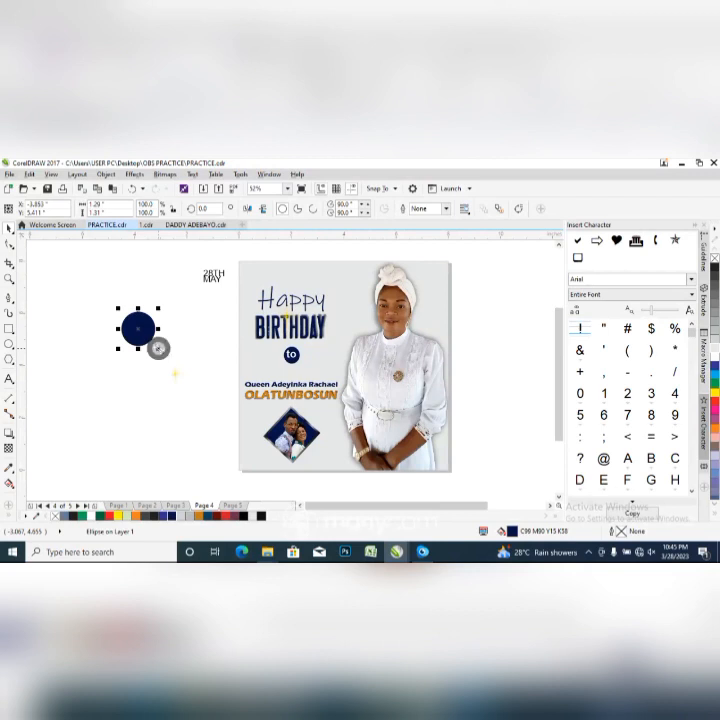
{"action": "left_click_drag", "start_coordinate": [157, 348], "coordinate": [156, 345]}
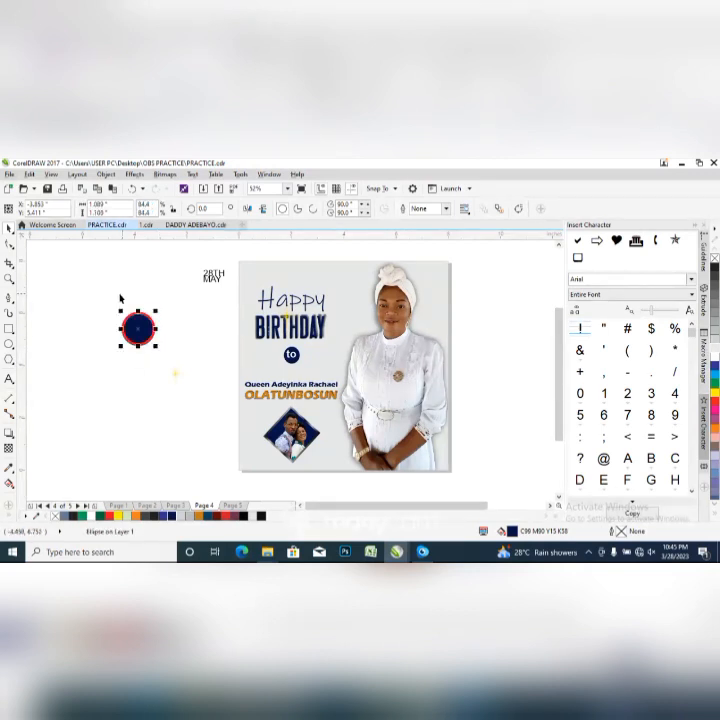
{"action": "left_click", "coordinate": [89, 268]}
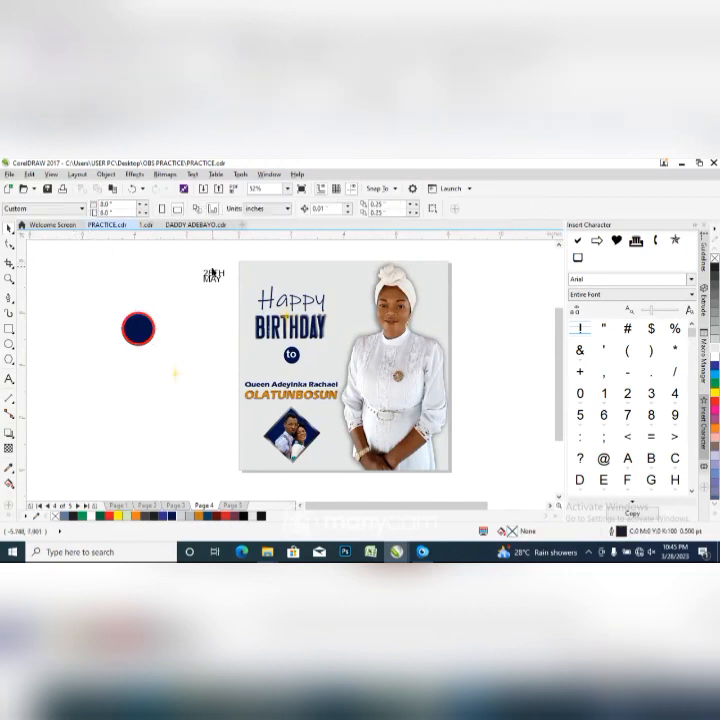
Set the font of the "28TH" and "MAY" texts to Eras Bold ITC
{"action": "left_click", "coordinate": [212, 274]}
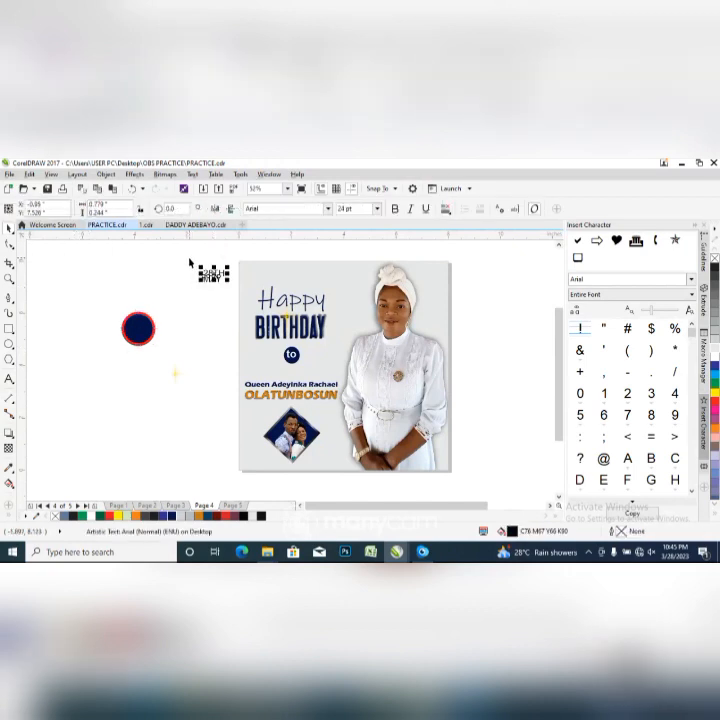
{"action": "left_click_drag", "start_coordinate": [189, 259], "coordinate": [237, 294]}
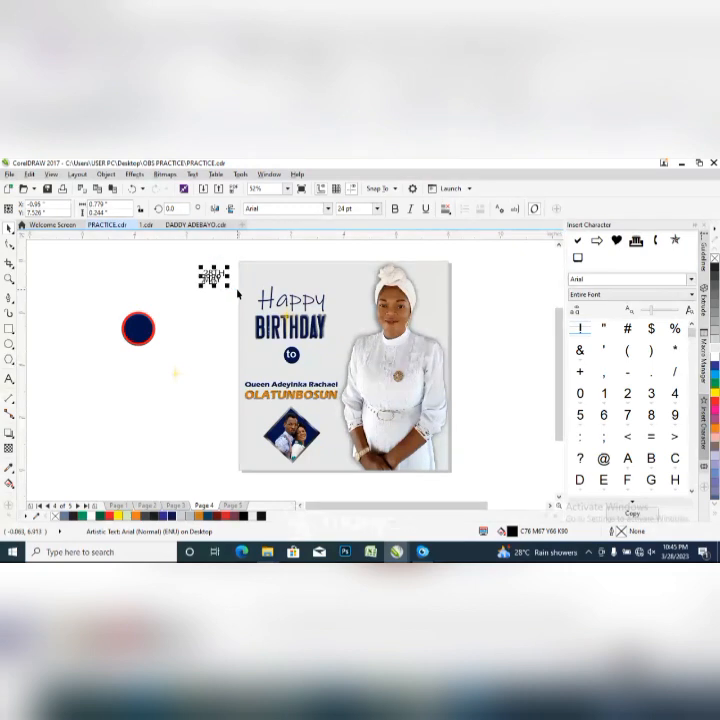
{"action": "left_click", "coordinate": [327, 209]}
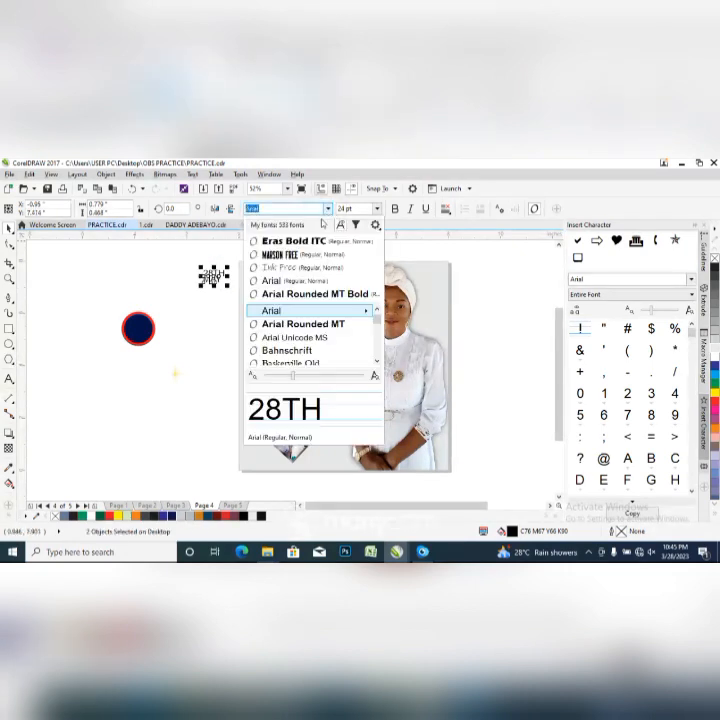
{"action": "left_click", "coordinate": [299, 241]}
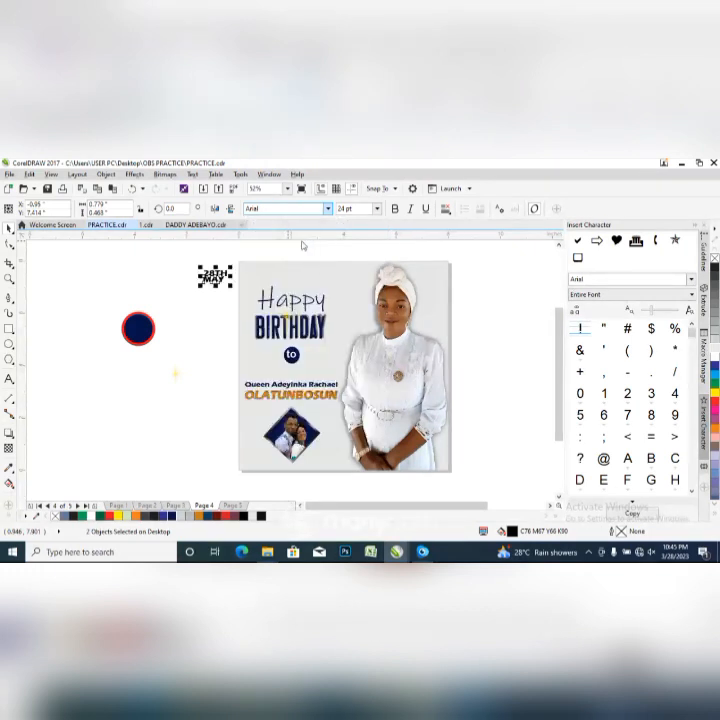
{"action": "left_click", "coordinate": [218, 290]}
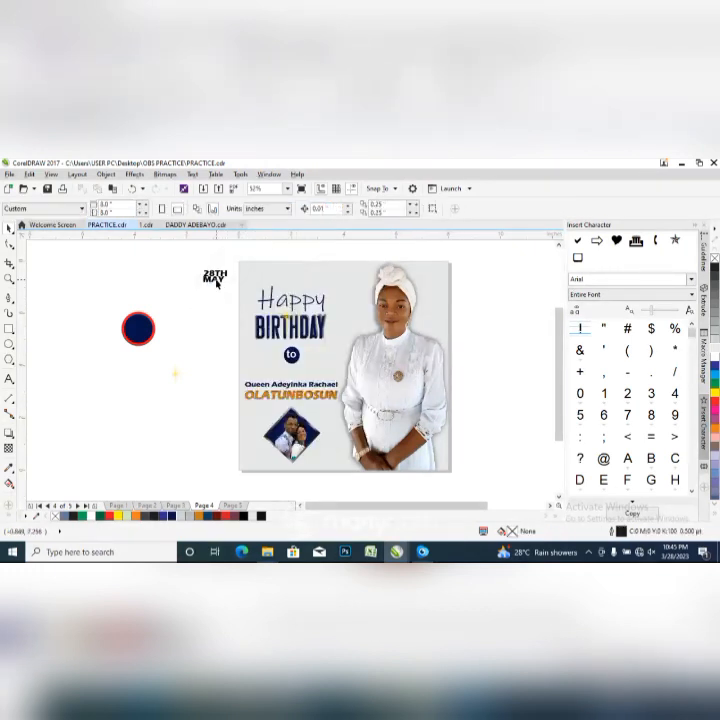
Enlarge "MAY" to about 0.92 inches wide and "28TH" to nearly match, with both lines centred on the navy circle and filled red
{"action": "left_click", "coordinate": [216, 280]}
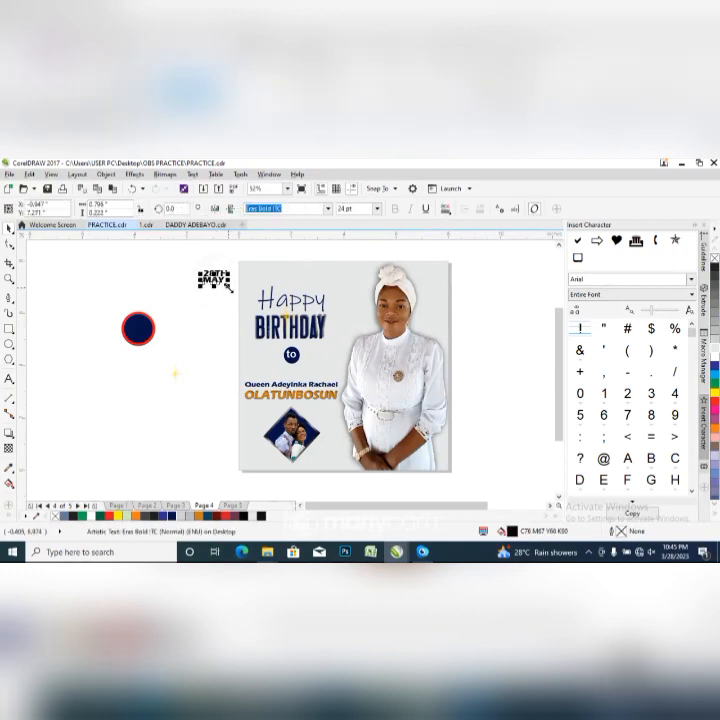
{"action": "left_click_drag", "start_coordinate": [228, 287], "coordinate": [231, 294]}
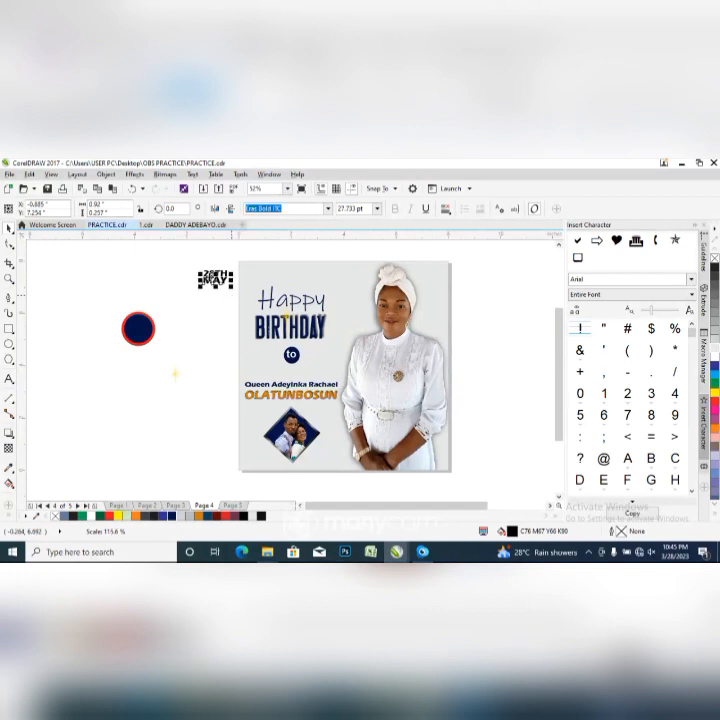
{"action": "left_click_drag", "start_coordinate": [193, 261], "coordinate": [139, 327]}
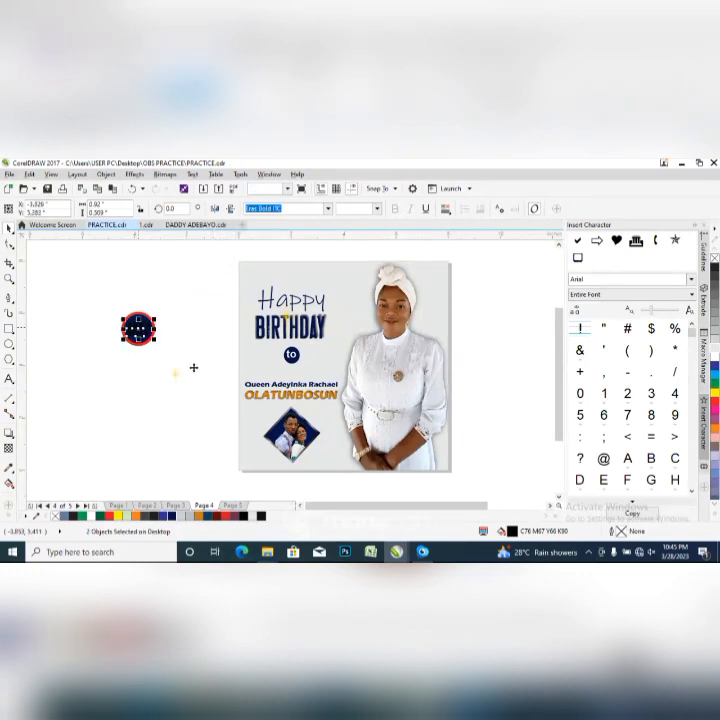
{"action": "left_click", "coordinate": [108, 517]}
{"action": "left_click", "coordinate": [96, 347]}
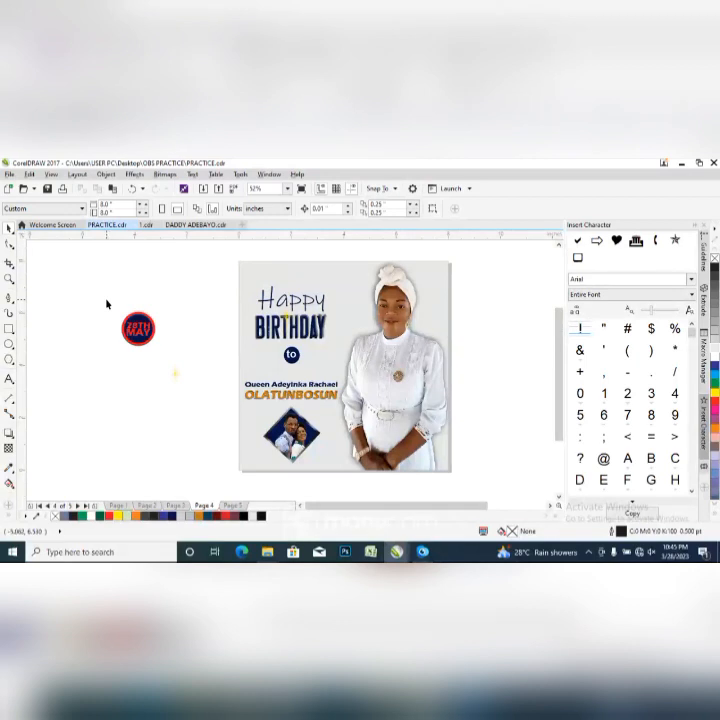
{"action": "left_click", "coordinate": [128, 326]}
{"action": "left_click", "coordinate": [125, 318]}
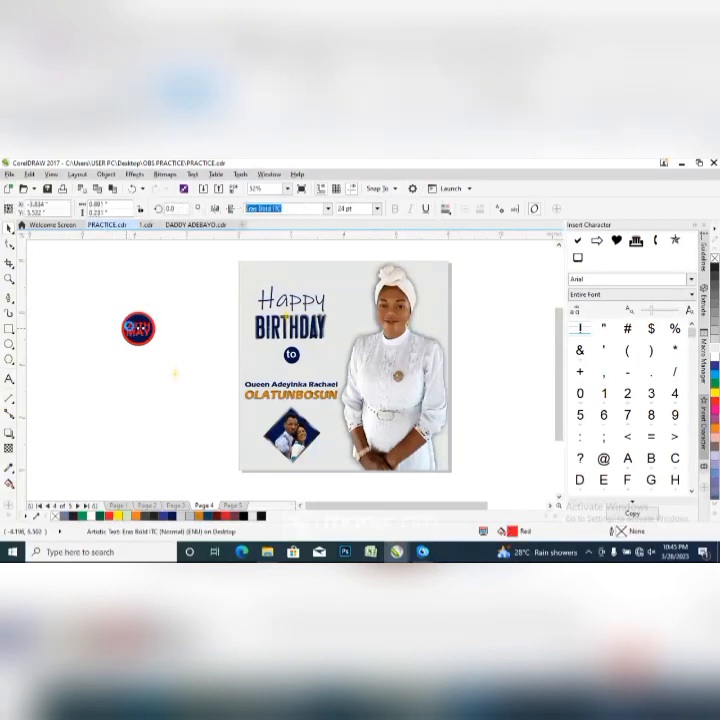
Group both circles with the date text and place the badge in the flyer's upper corner beside the head wrap
{"action": "left_click", "coordinate": [112, 307]}
{"action": "left_click_drag", "start_coordinate": [112, 307], "coordinate": [166, 358]}
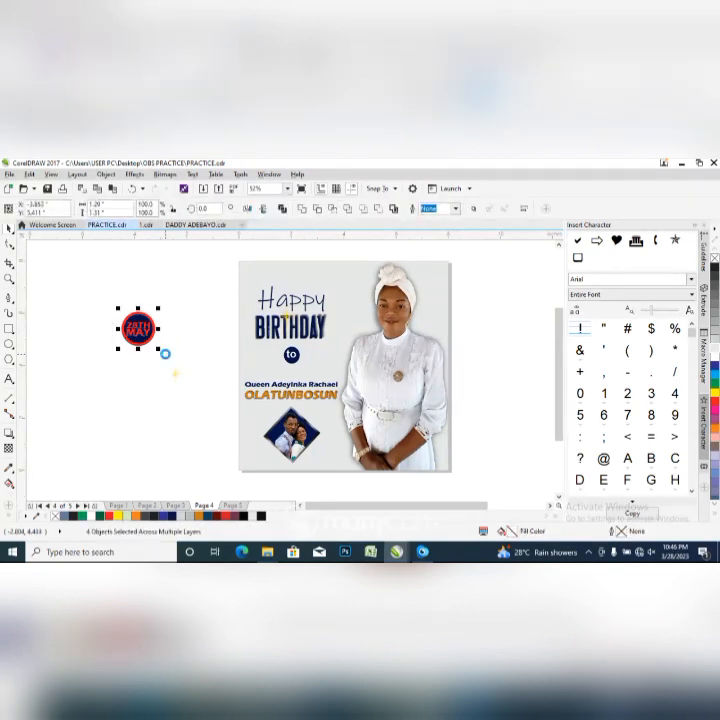
{"action": "key", "text": "ctrl+g"}
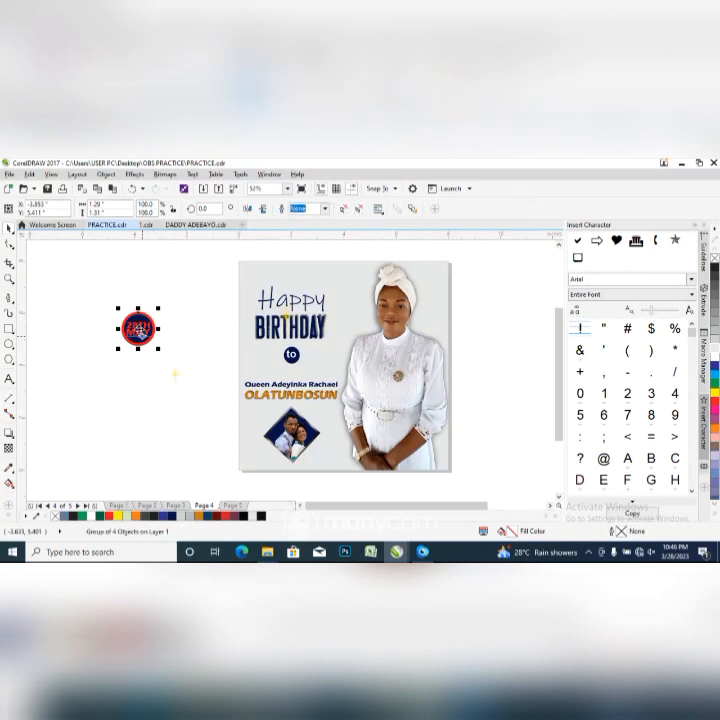
{"action": "left_click_drag", "start_coordinate": [140, 320], "coordinate": [431, 278]}
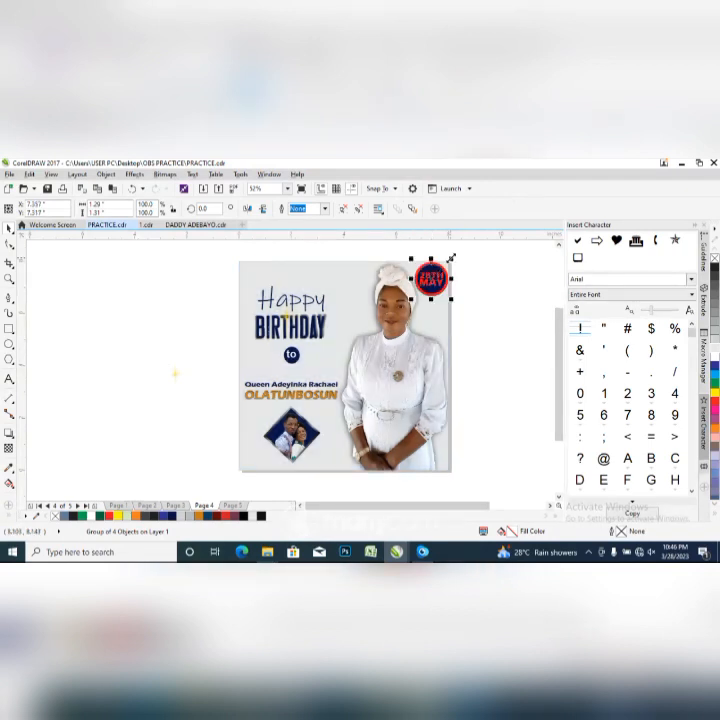
Shrink the date badge to about 1.2 inches across and nudge it slightly right towards the flyer's edge
{"action": "left_click", "coordinate": [451, 258]}
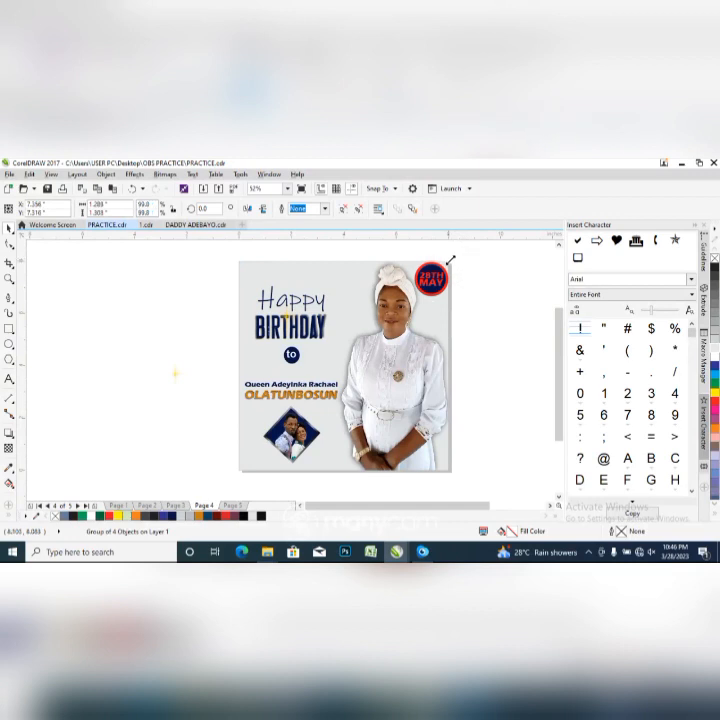
{"action": "left_click_drag", "start_coordinate": [451, 258], "coordinate": [450, 259]}
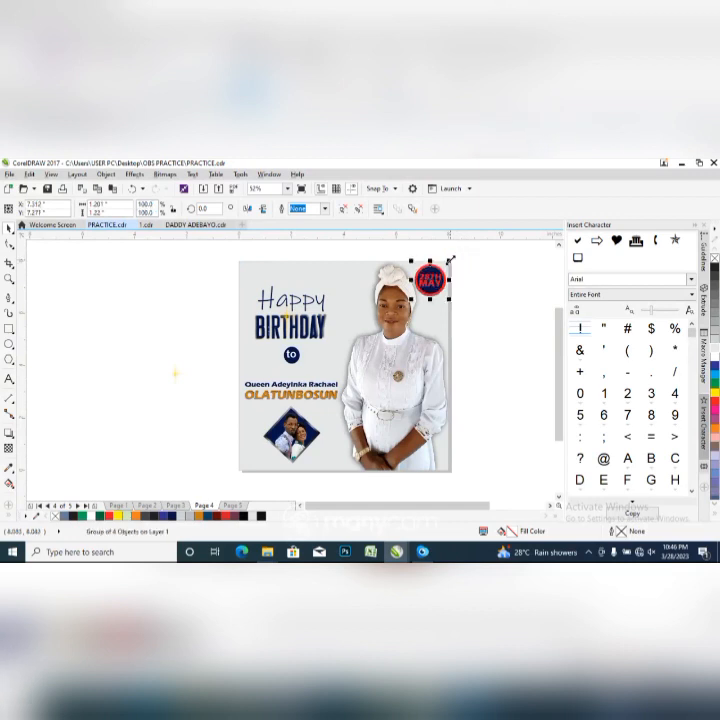
{"action": "key", "text": "Right"}
{"action": "key", "text": "Right"}
{"action": "key", "text": "Right"}
{"action": "key", "text": "Right"}
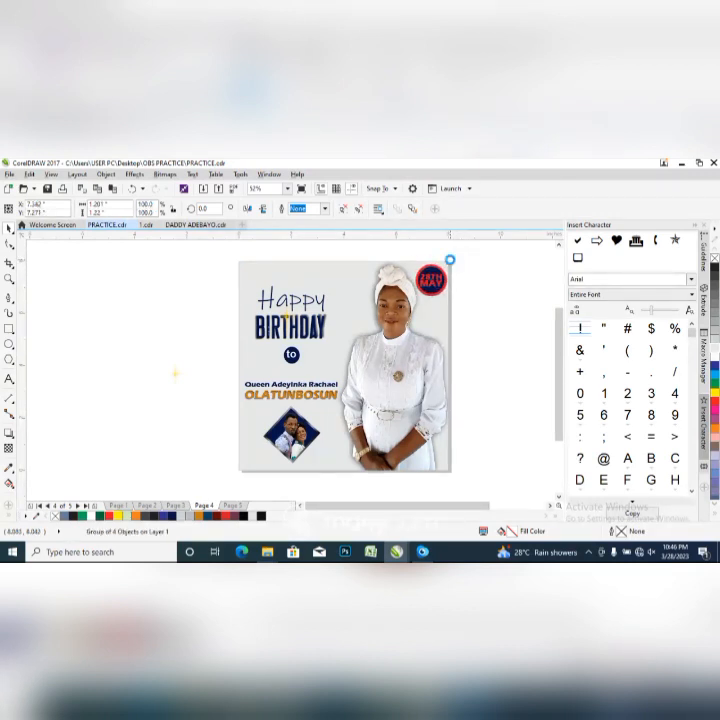
{"action": "key", "text": "Left"}
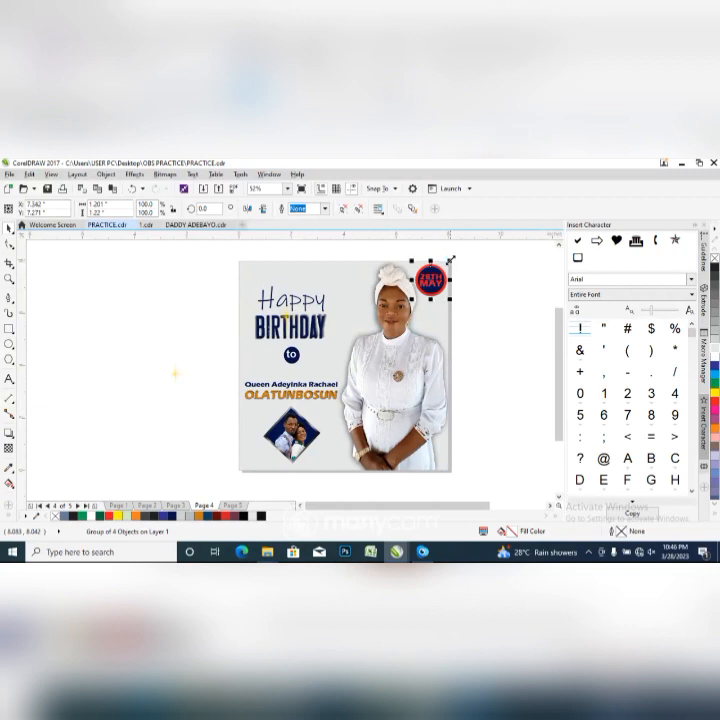
{"action": "left_click", "coordinate": [494, 294]}
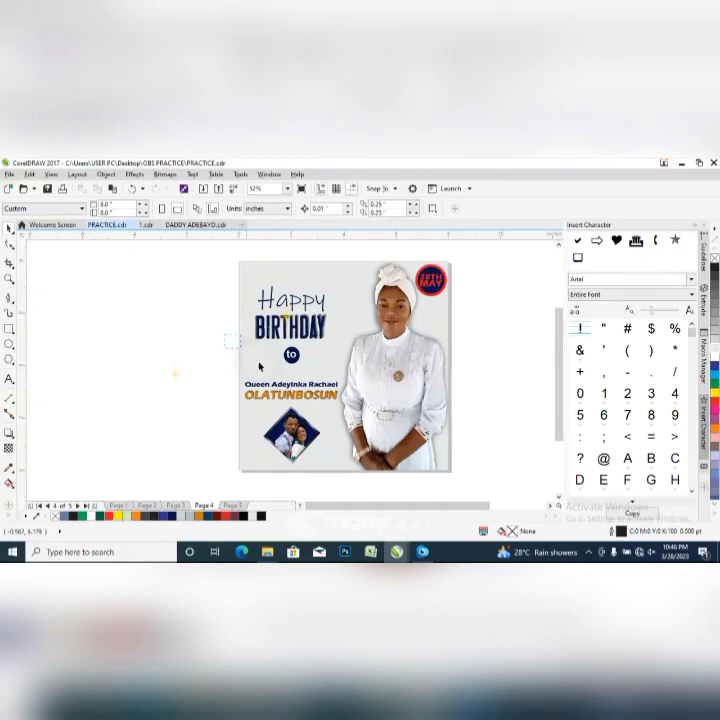
Nudge the "to" circle and its text down about 0.1 inches, between the greeting and the celebrant's name
{"action": "left_click_drag", "start_coordinate": [224, 340], "coordinate": [312, 376]}
{"action": "key", "text": "Down"}
{"action": "key", "text": "Down"}
{"action": "key", "text": "Down"}
{"action": "key", "text": "Down"}
{"action": "key", "text": "Down"}
{"action": "key", "text": "Down"}
{"action": "key", "text": "Down"}
{"action": "key", "text": "Down"}
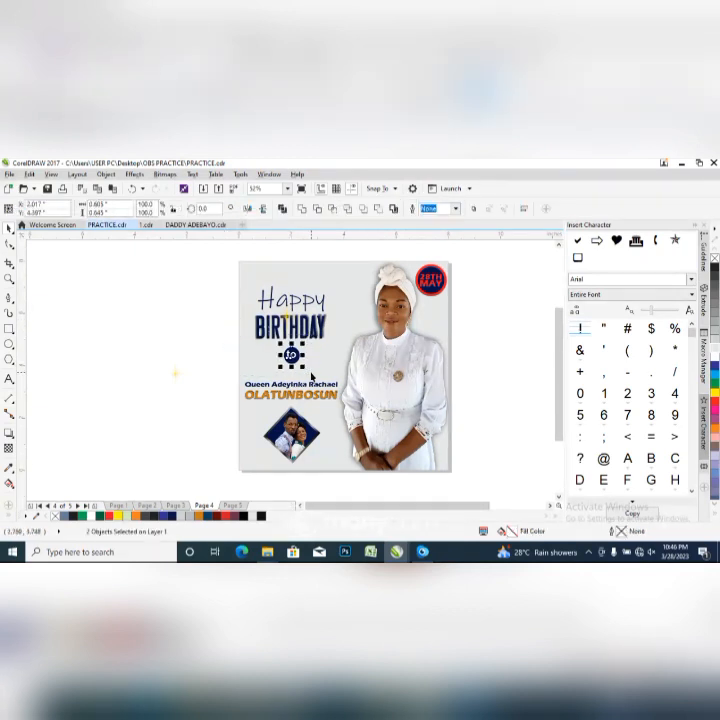
{"action": "key", "text": "Down"}
{"action": "key", "text": "Down"}
{"action": "key", "text": "Down"}
{"action": "key", "text": "Down"}
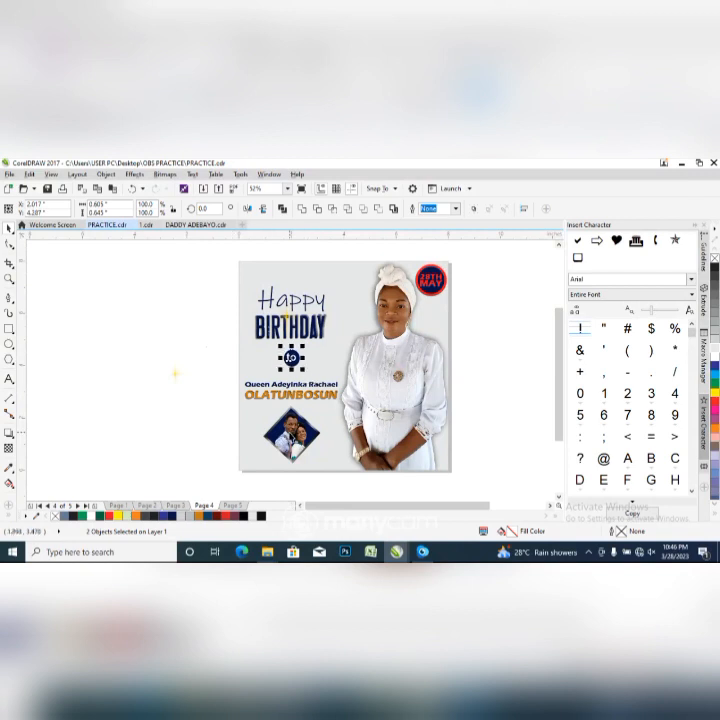
{"action": "left_click", "coordinate": [291, 440]}
{"action": "key", "text": "ctrl+g"}
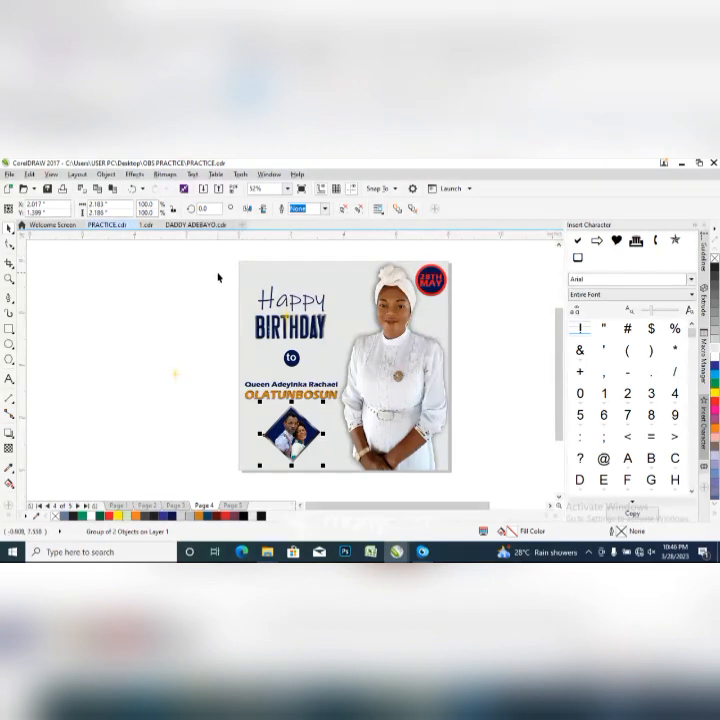
{"action": "left_click_drag", "start_coordinate": [219, 277], "coordinate": [353, 478]}
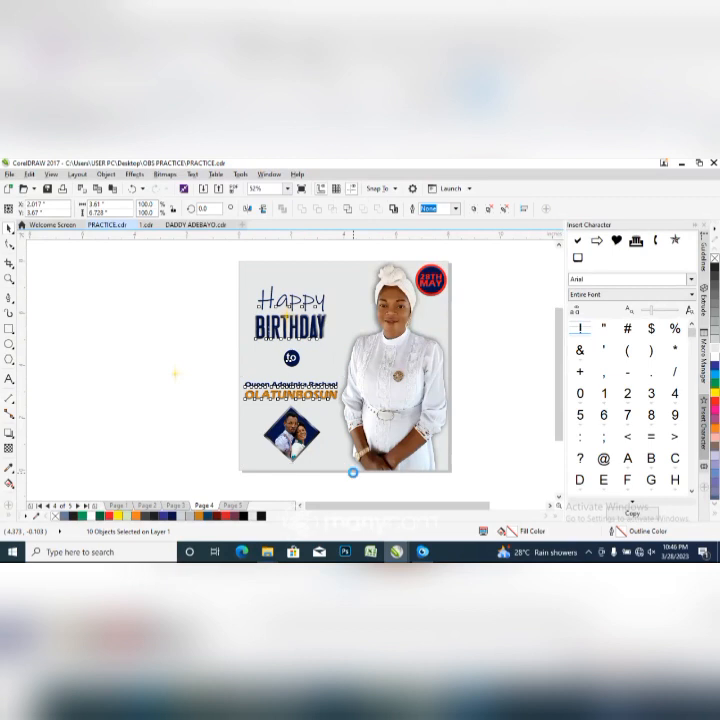
{"action": "left_click", "coordinate": [199, 388]}
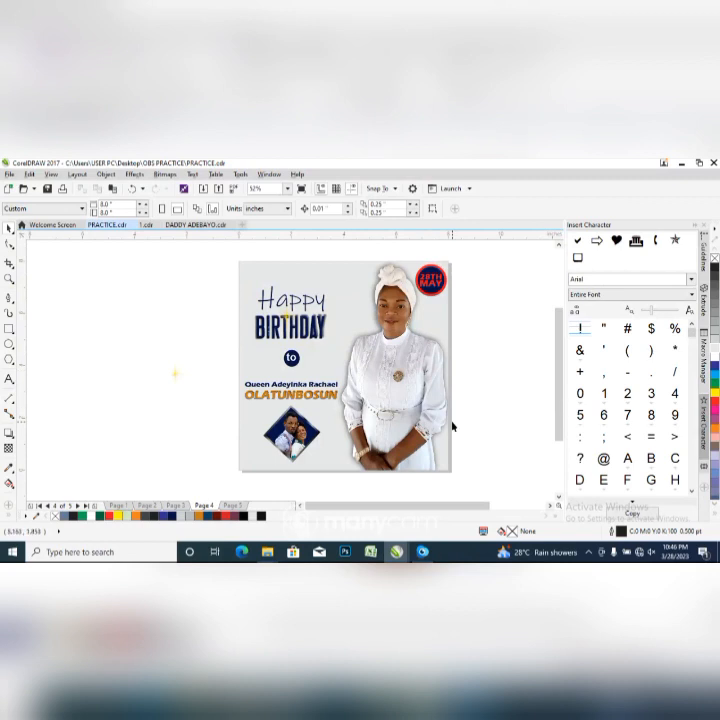
{"action": "left_click", "coordinate": [499, 418]}
{"action": "left_click", "coordinate": [423, 552]}
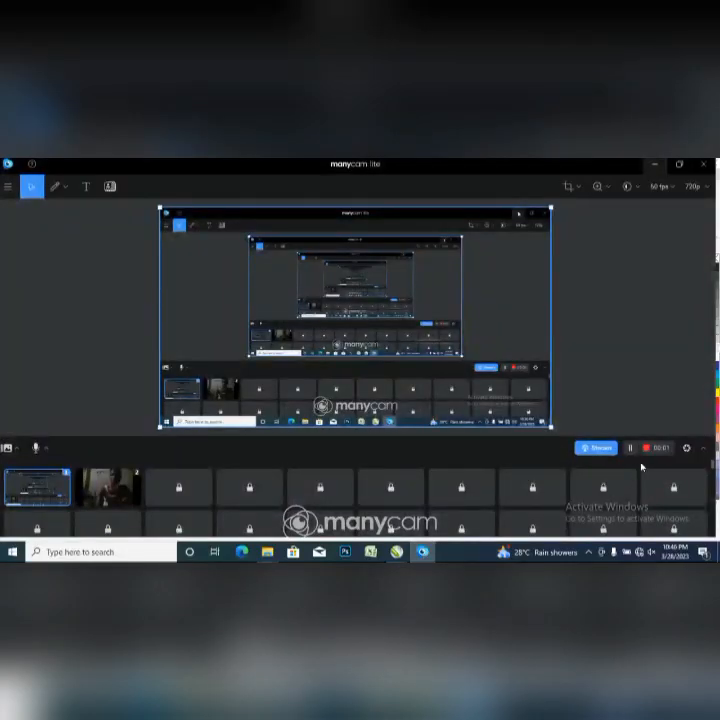